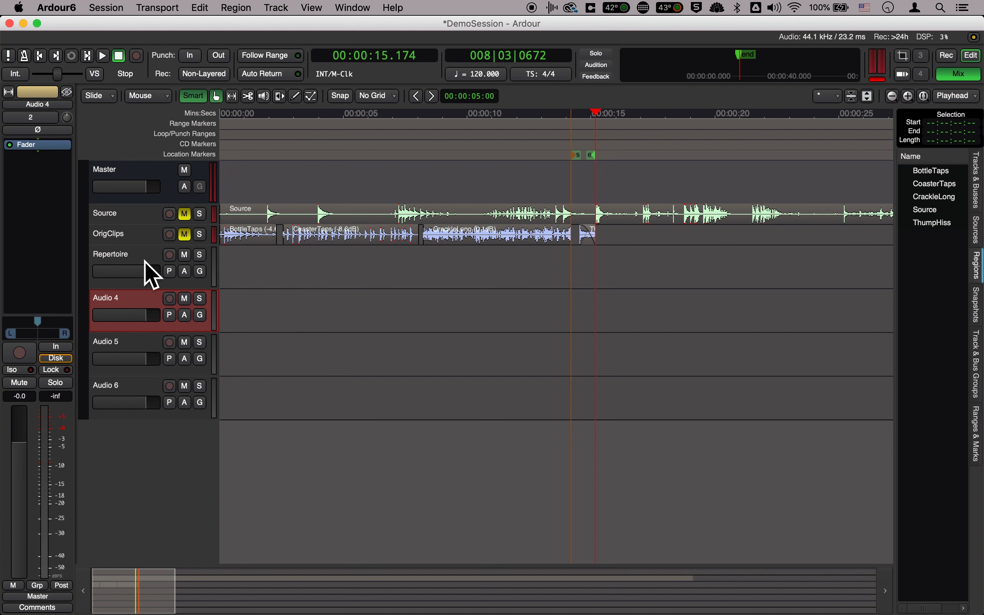
Preview ThumpHiss.wav from the DemoSession Sounds folder in Finder and place it on Ardour's Repertoire track at about 3 seconds
click(131, 259)
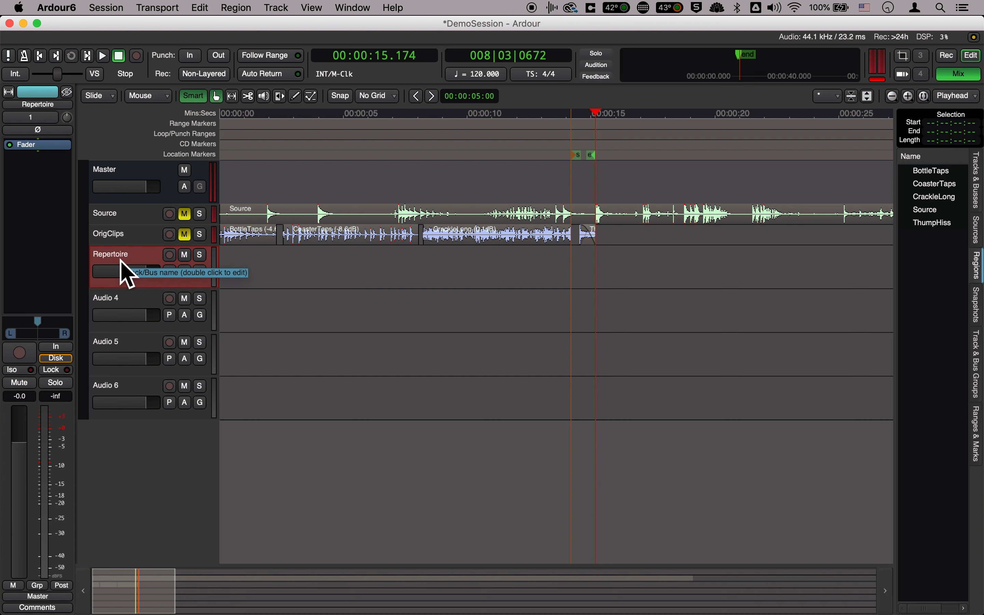
key(super+Tab)
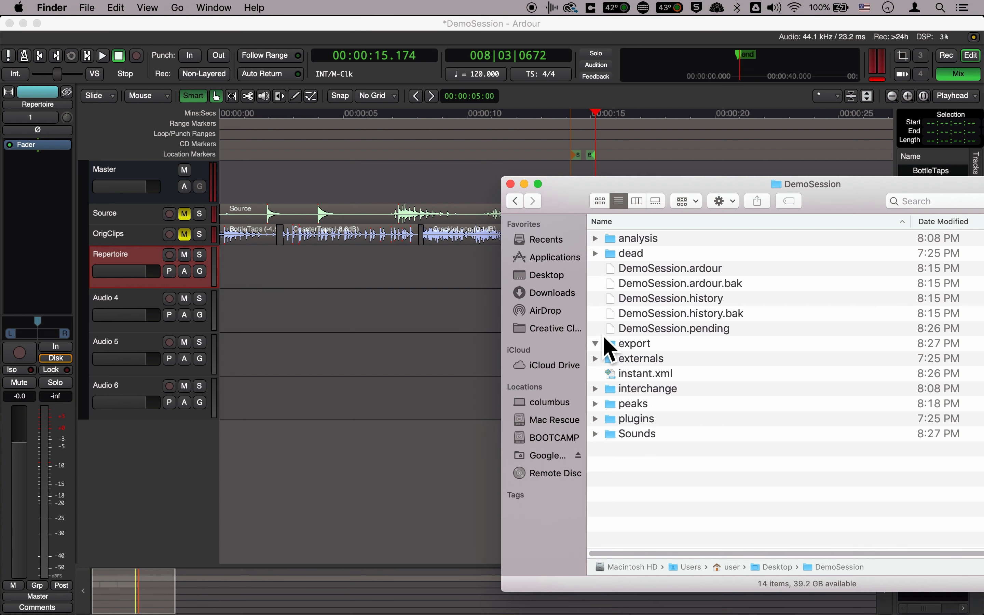
click(596, 434)
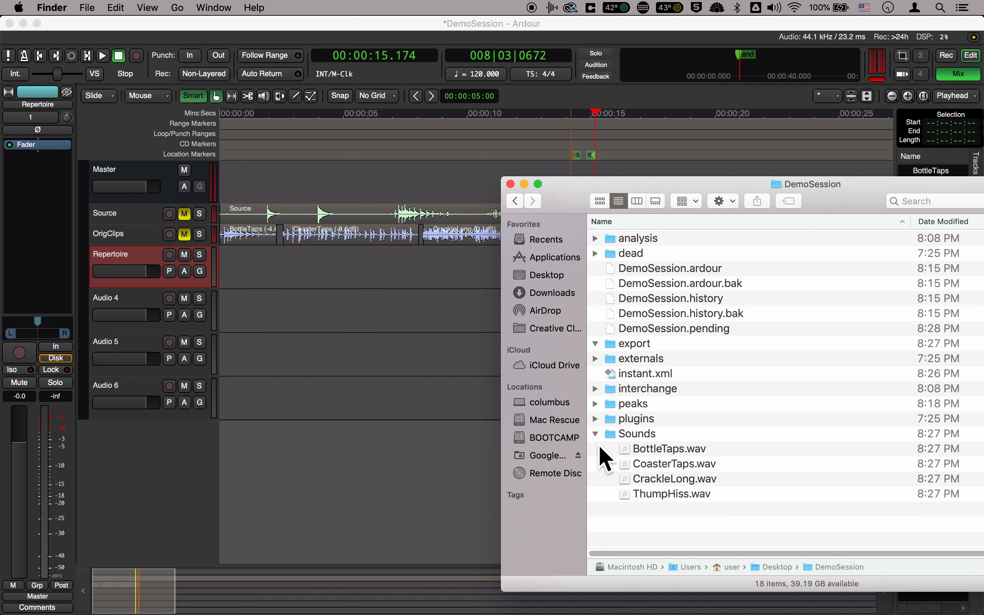
click(637, 502)
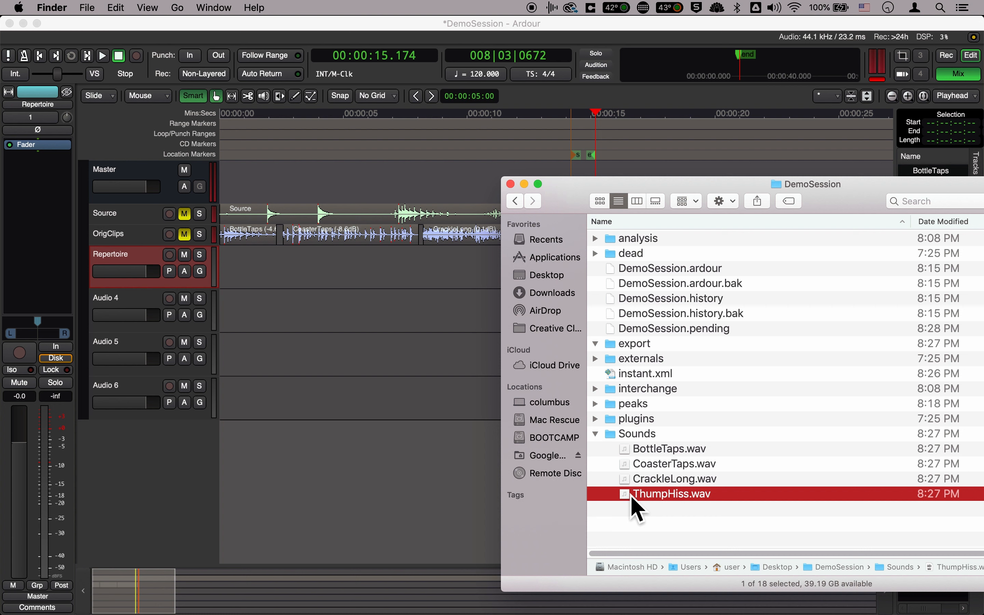
key(space)
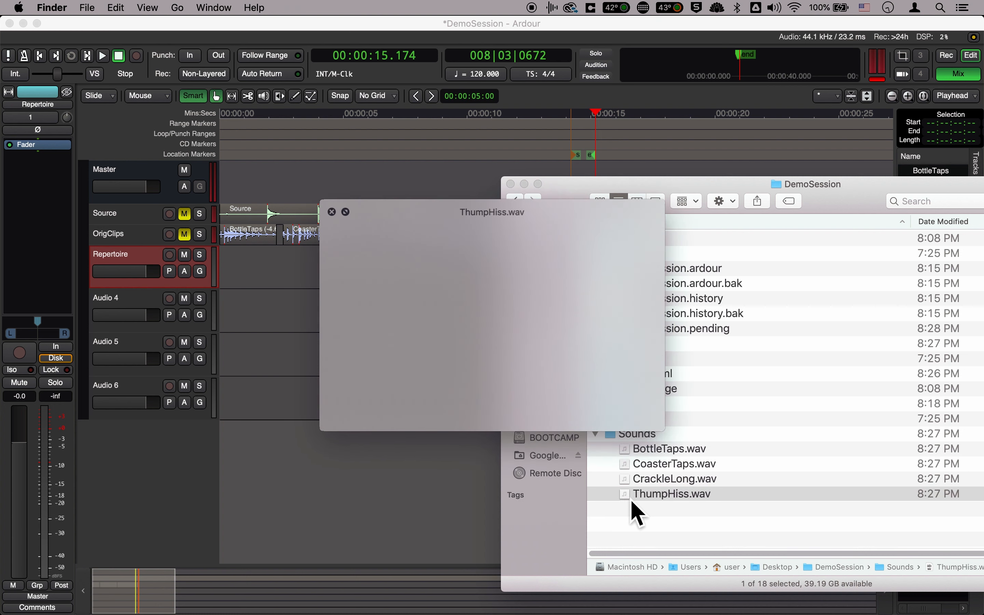
key(space)
drag(630, 497, 299, 265)
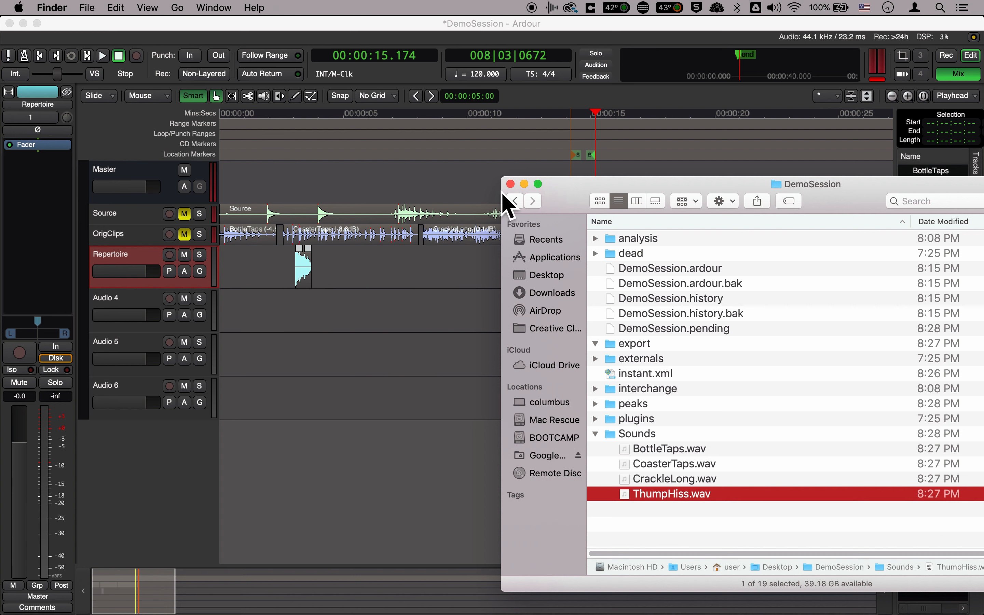
click(343, 280)
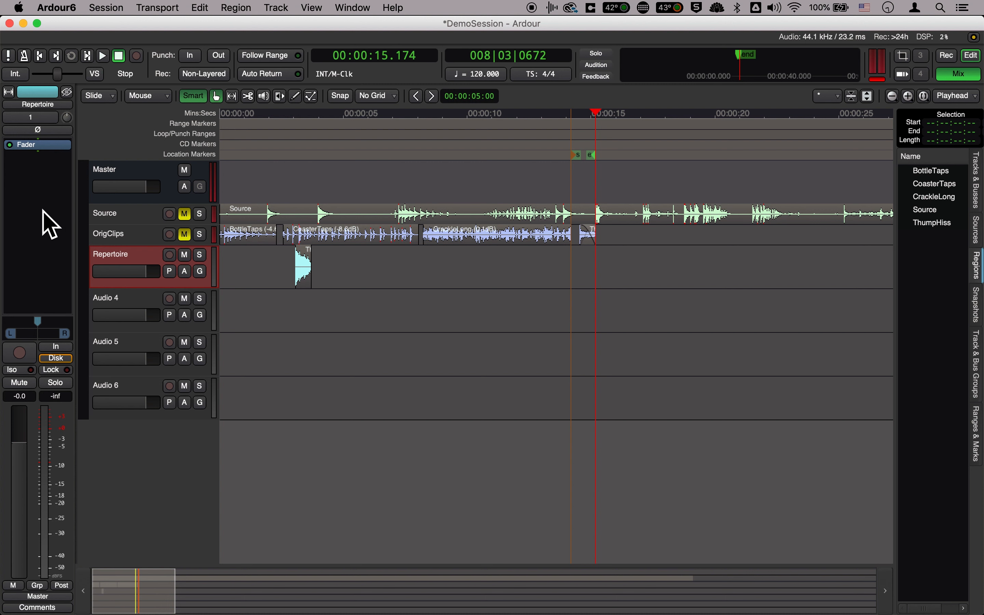
Add the ACE Delay plugin to the Repertoire track and keep its window clear of the ThumpHiss clip
right_click(43, 185)
mouse_move(107, 184)
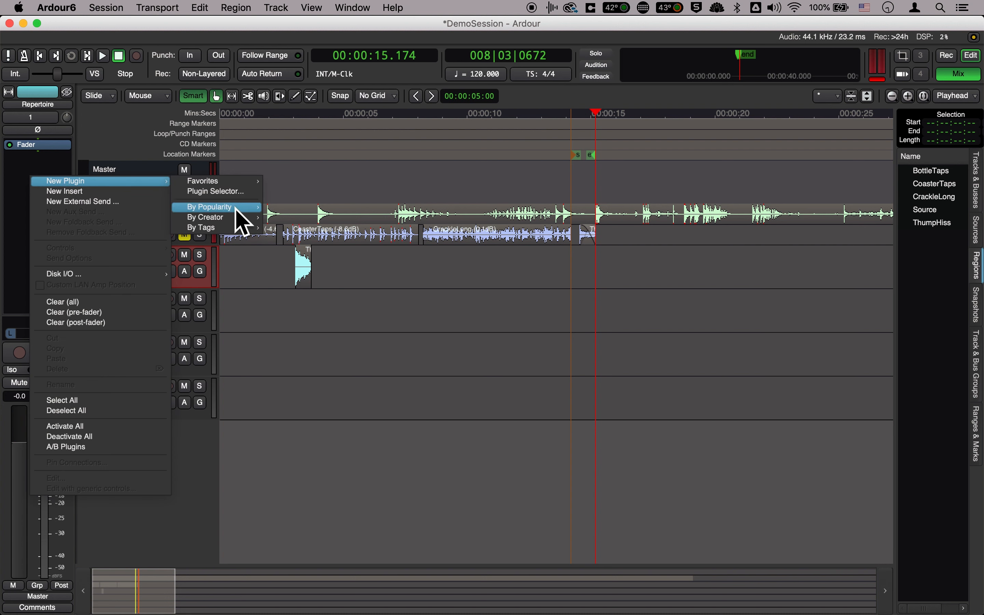
mouse_move(242, 222)
click(292, 218)
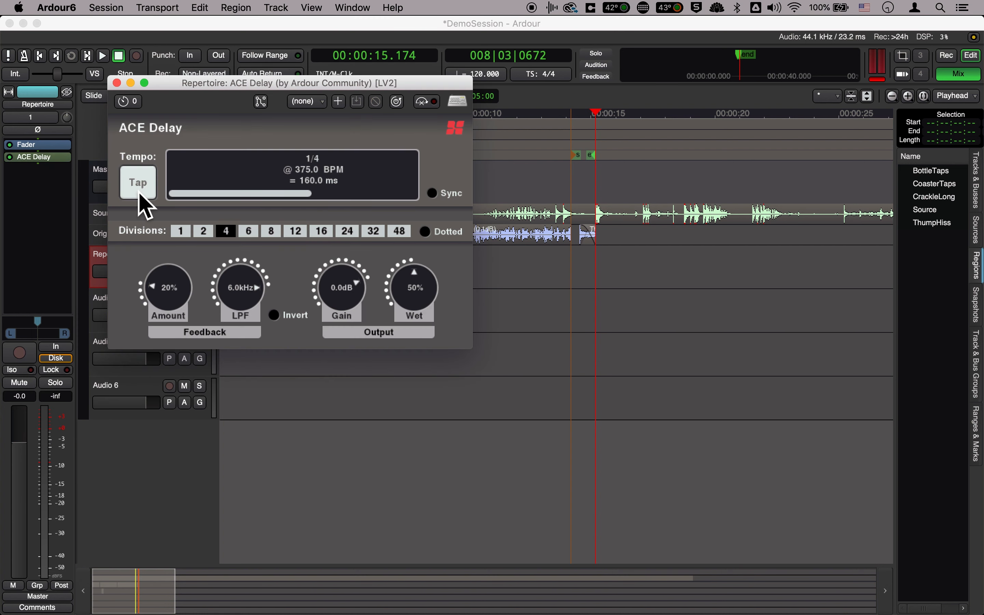
drag(191, 90, 178, 311)
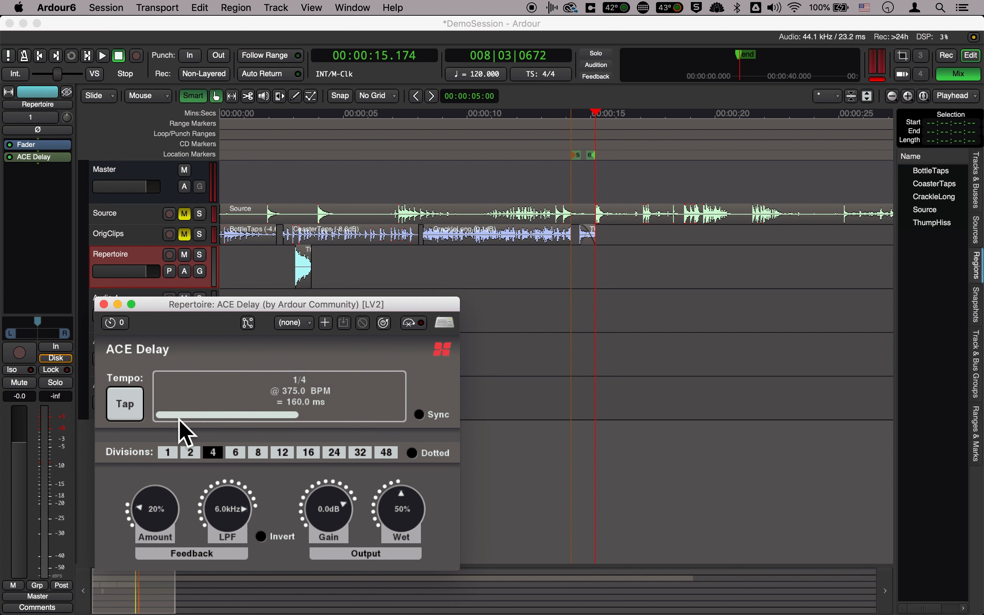
Set ACE Delay's feedback amount to 25%, LPF to 6.8 kHz, output gain to -3.4 dB and wet level to 52%
drag(161, 494, 163, 488)
drag(229, 504, 231, 493)
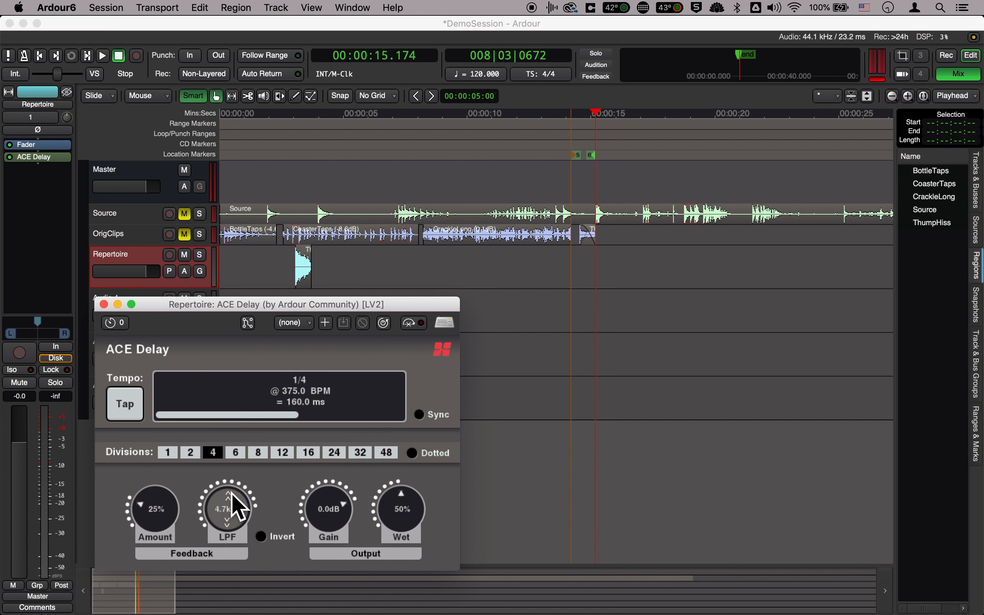
drag(317, 503, 315, 511)
drag(385, 506, 386, 504)
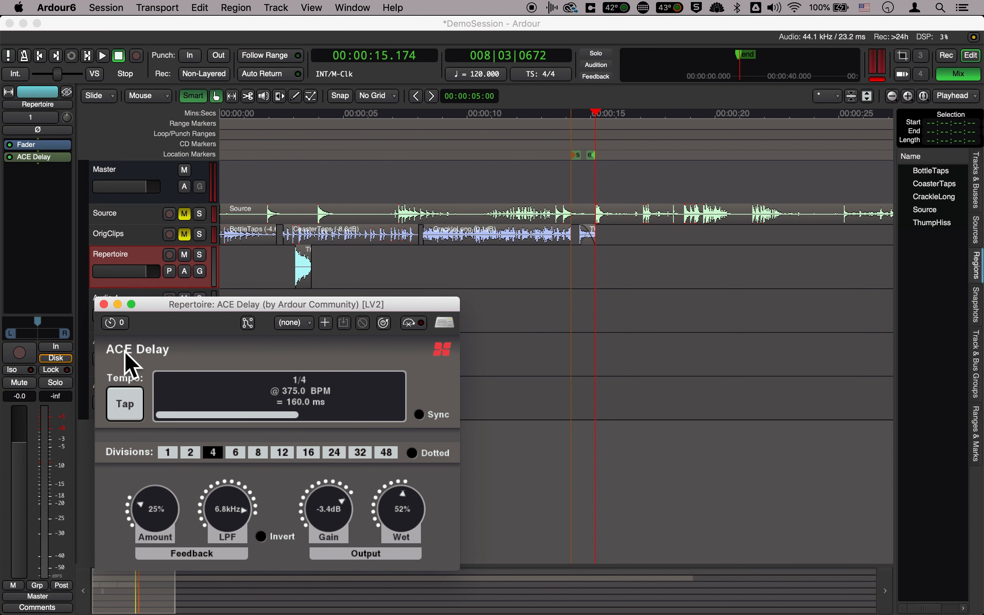
Close the ACE Delay window and delete the plugin from the Repertoire track
click(106, 307)
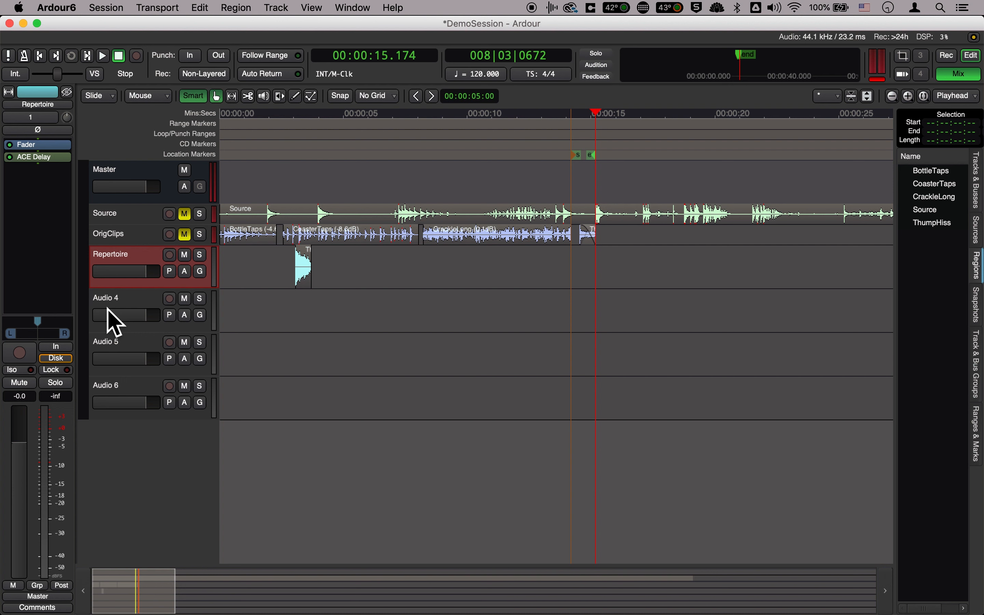
right_click(45, 162)
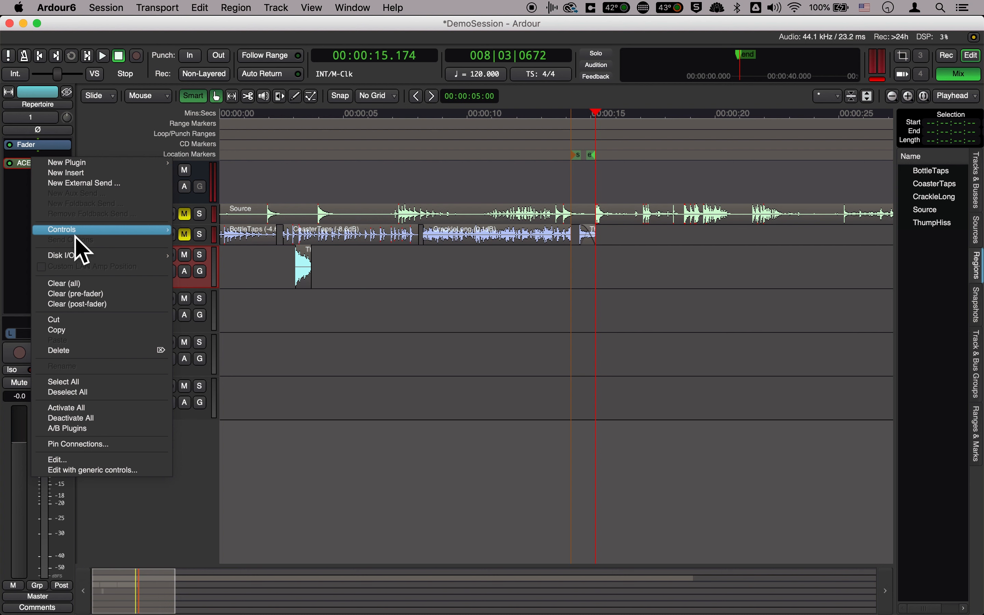
click(77, 351)
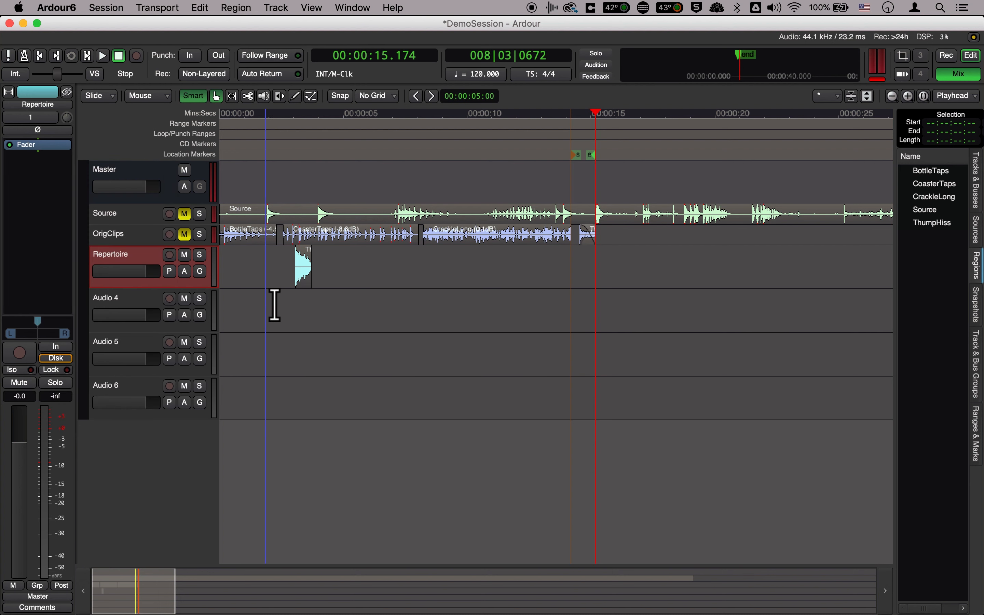
Place the playhead near the start of the ThumpHiss clip and magnify the timeline to examine its waveform
click(308, 285)
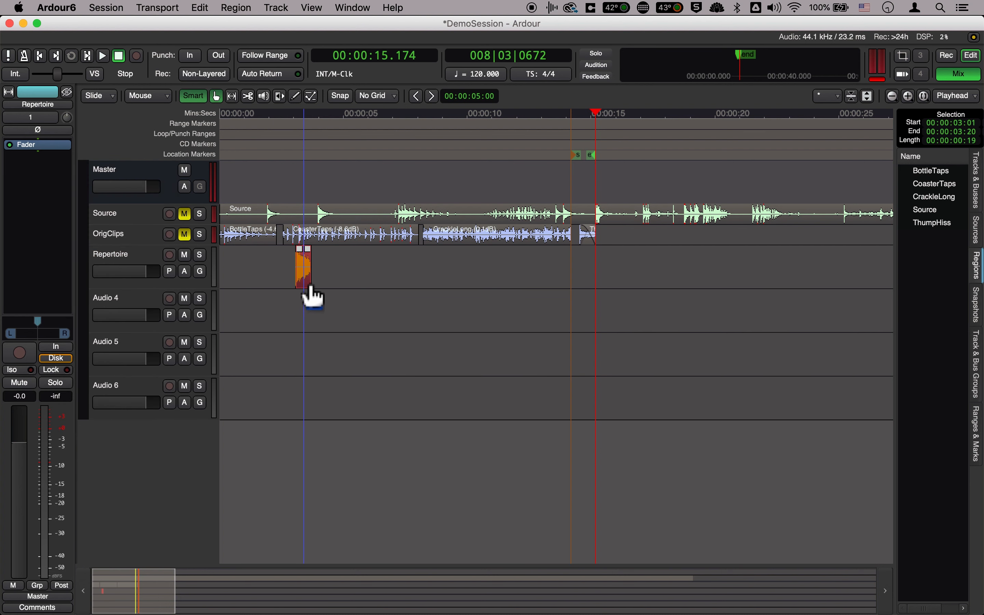
key(equal)
key(minus)
key(minus)
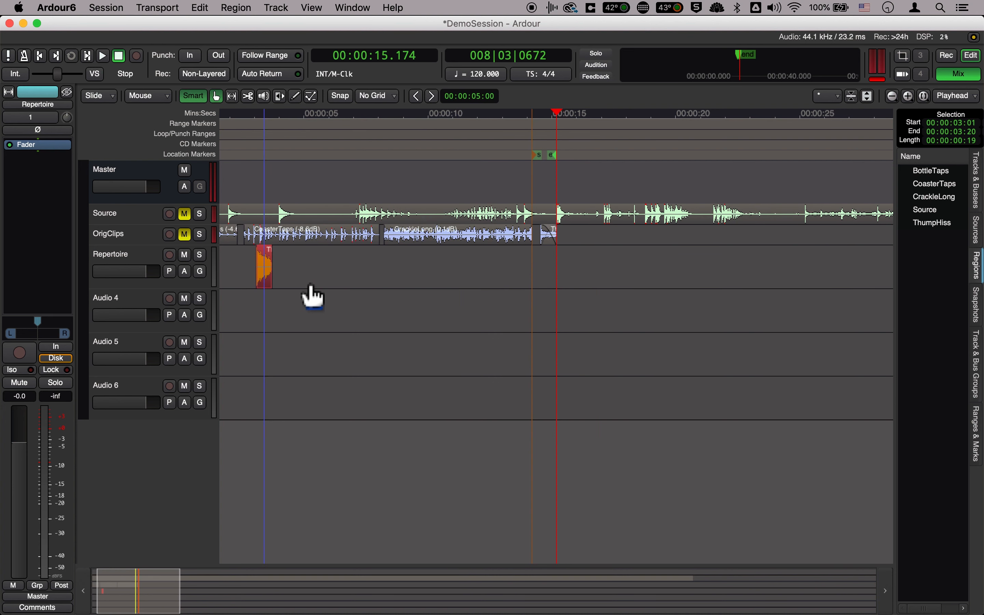
click(258, 114)
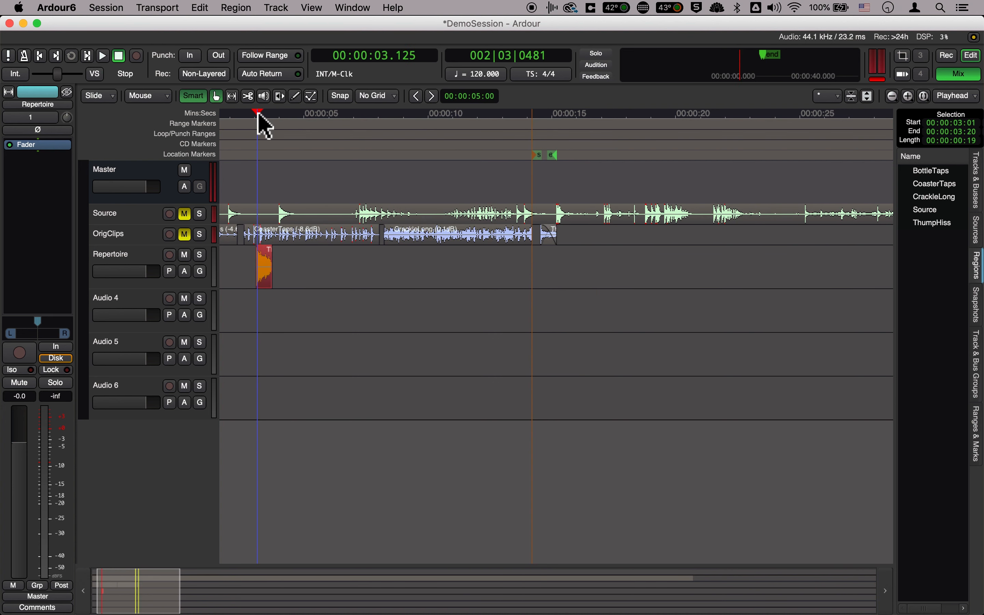
key(equal)
key(equal)
key(equal)
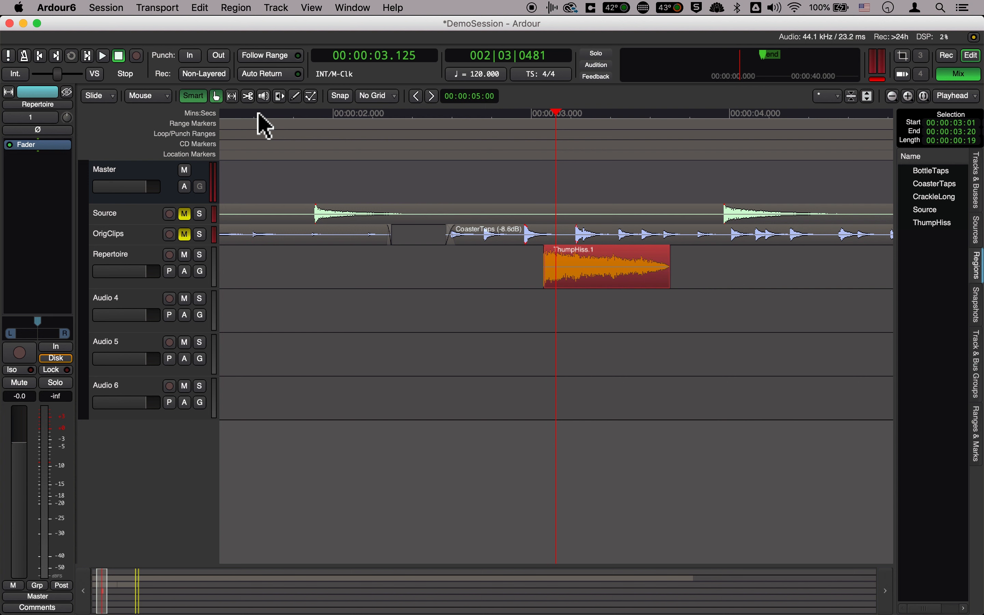
key(equal)
click(486, 280)
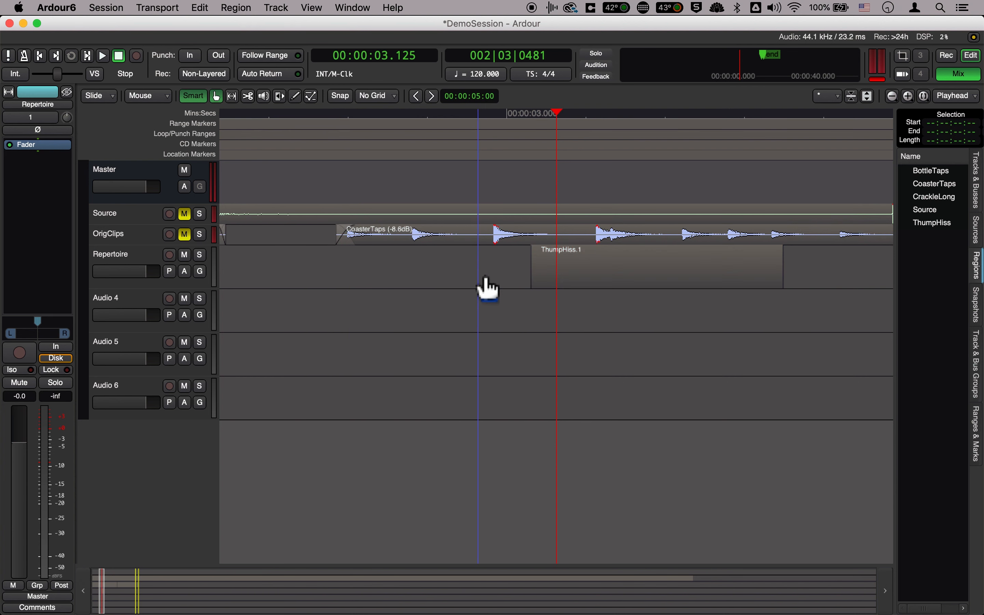
scroll(530, 284, right, 3)
scroll(459, 285, down, 2)
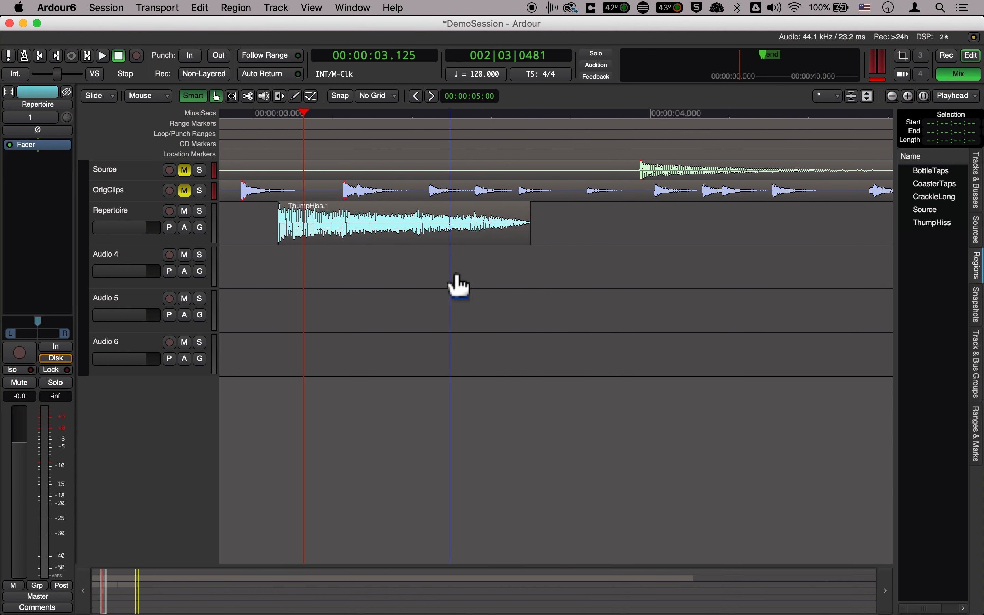
scroll(459, 285, down, 2)
scroll(459, 285, up, 4)
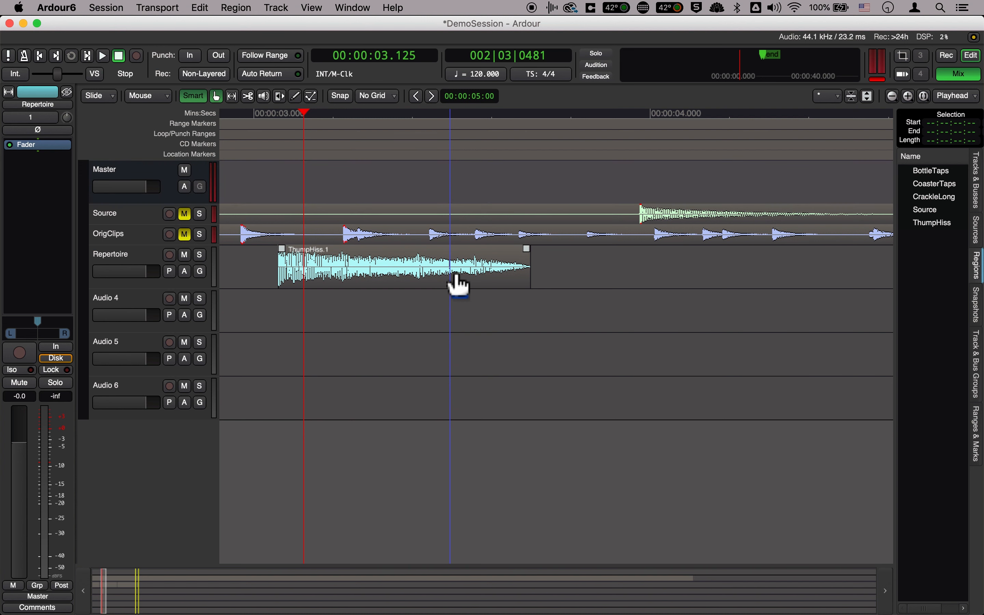
Reverse the ThumpHiss region on the Repertoire track
click(393, 279)
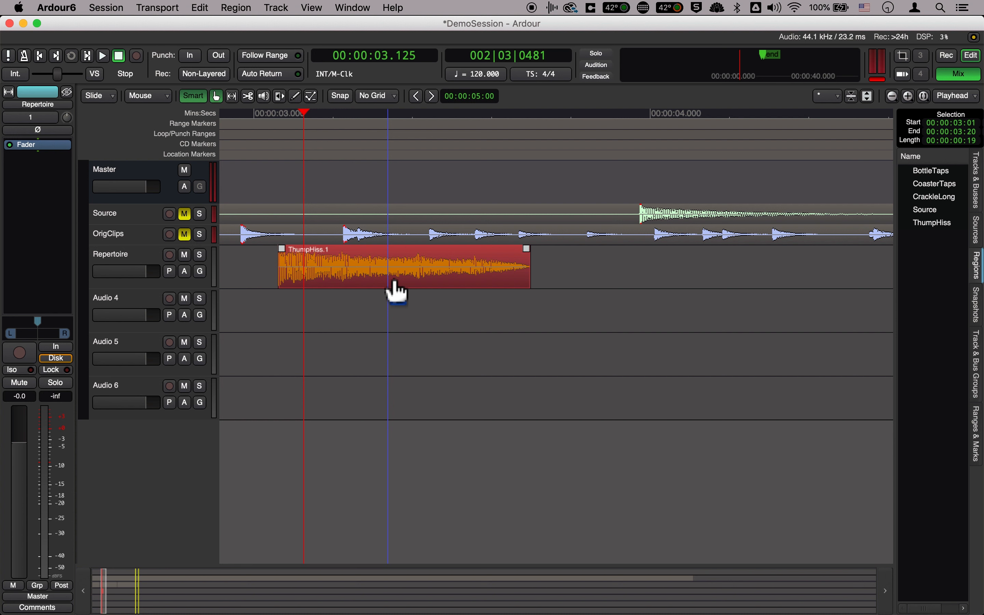
click(248, 13)
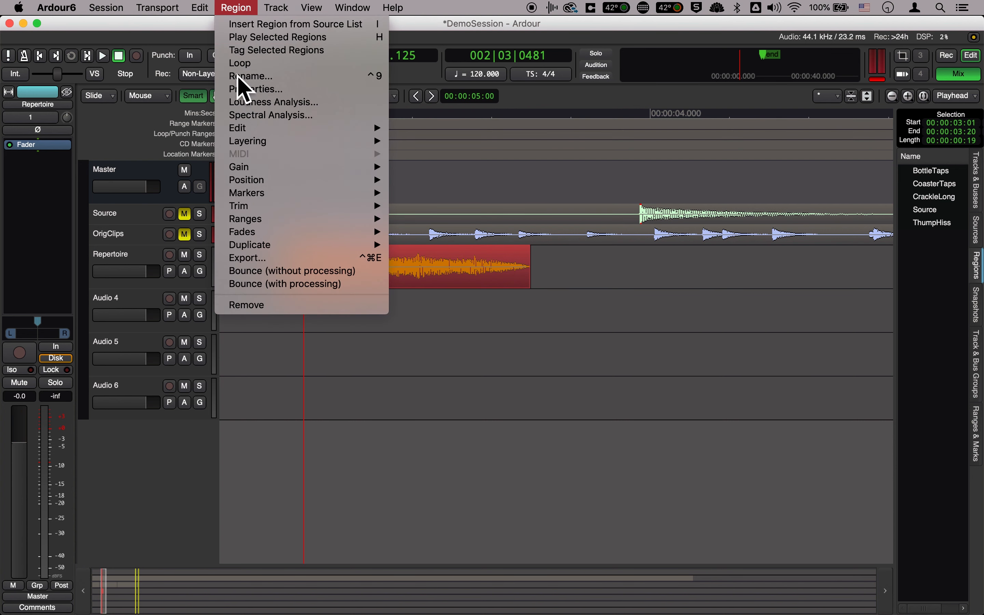
mouse_move(251, 129)
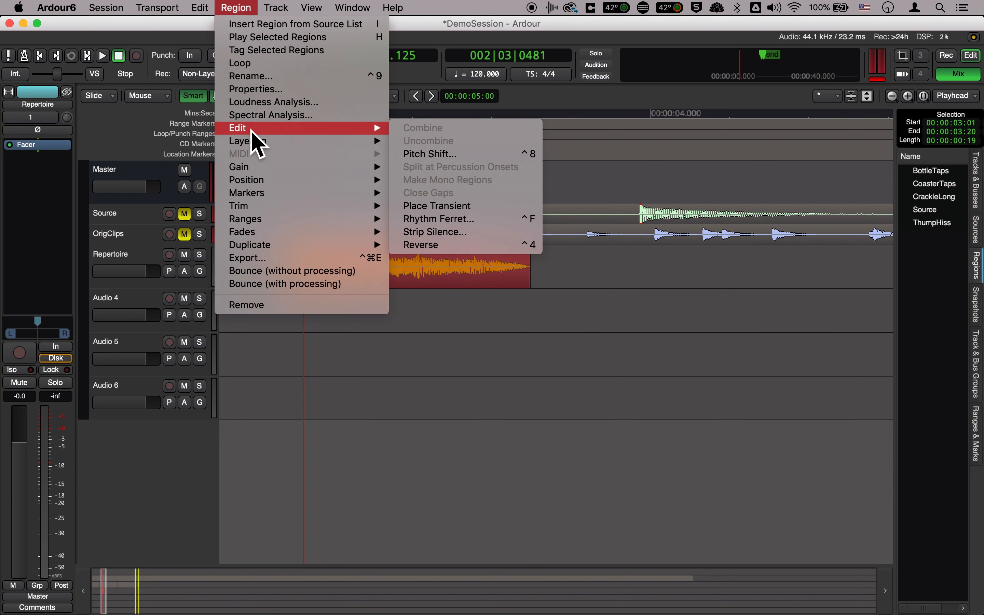
click(448, 249)
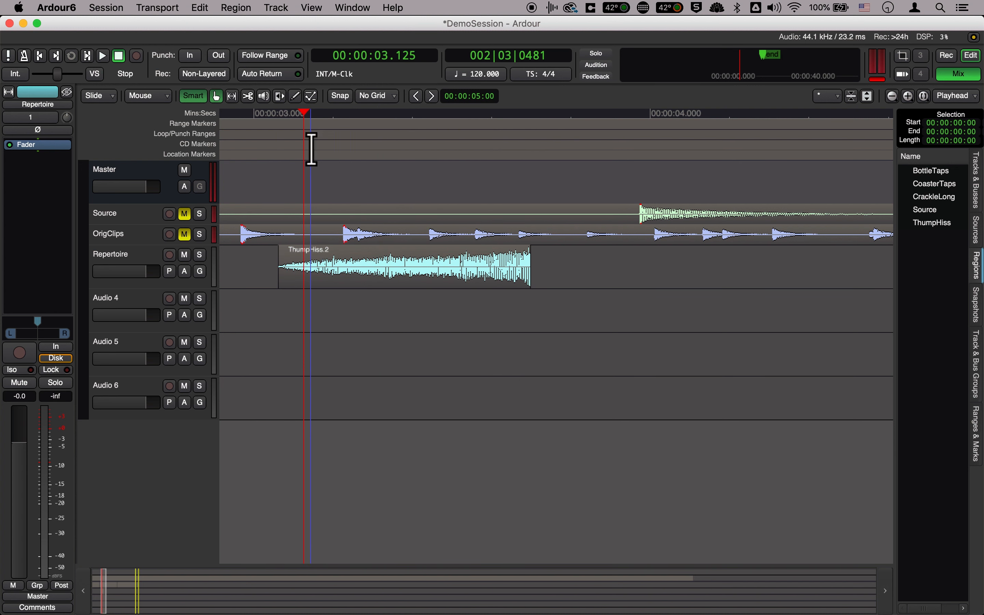
Play the reversed ThumpHiss clip twice from just before its start
click(274, 116)
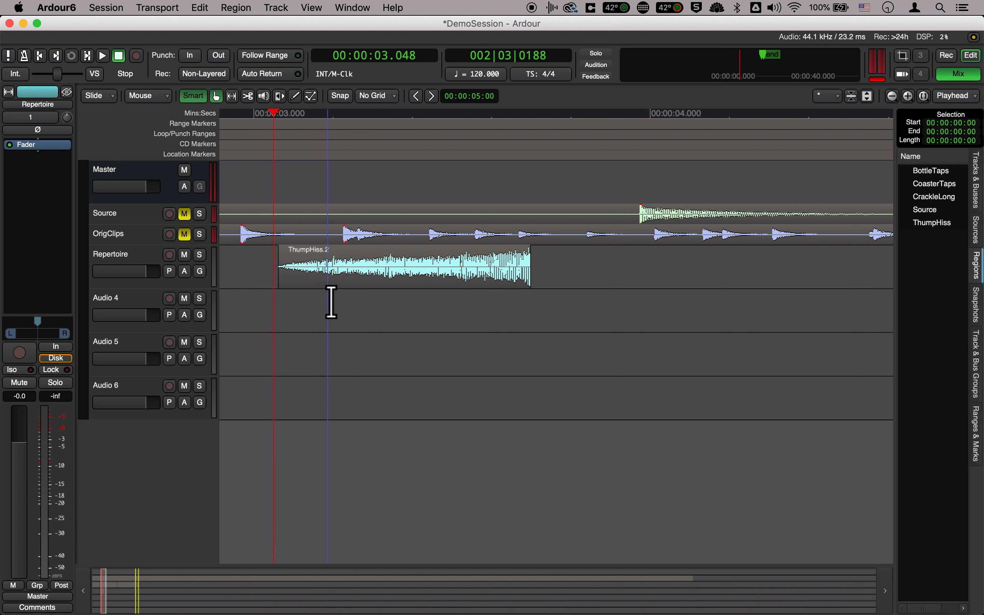
key(space)
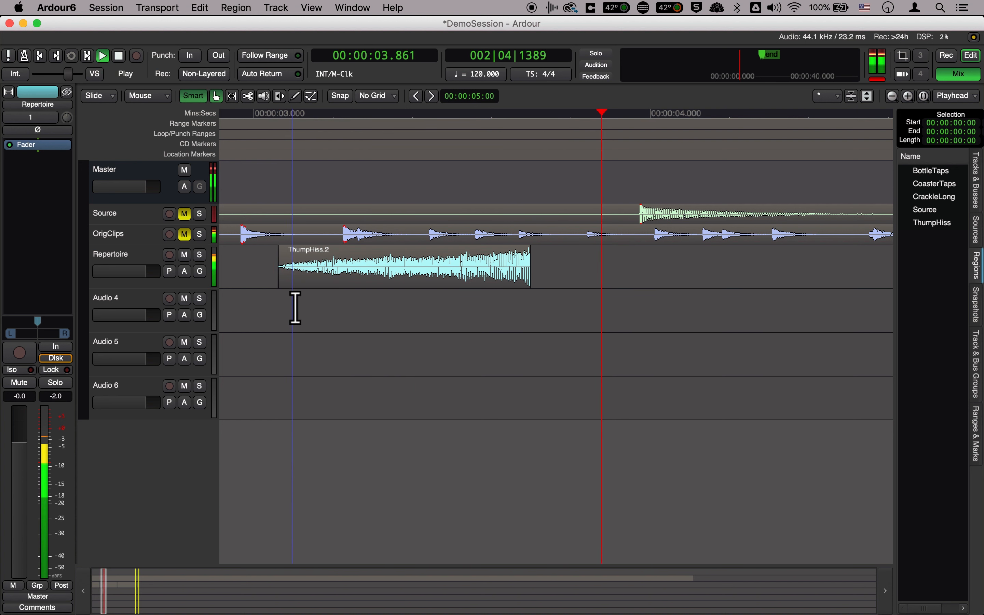
click(273, 116)
key(space)
key(space)
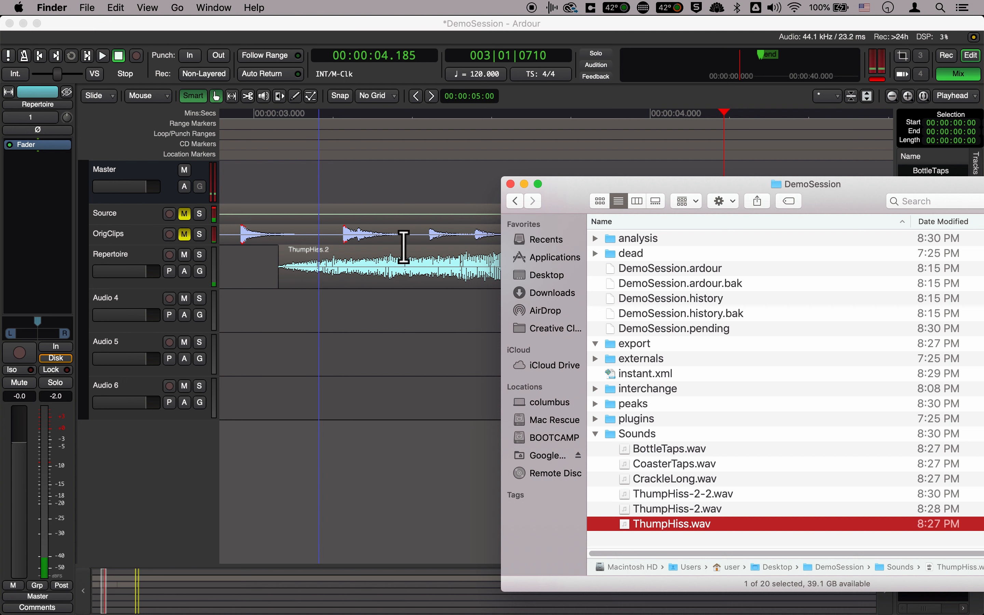
Add another copy of ThumpHiss.wav from Finder to the Repertoire track and butt it against the end of the reversed clip
drag(643, 187, 785, 179)
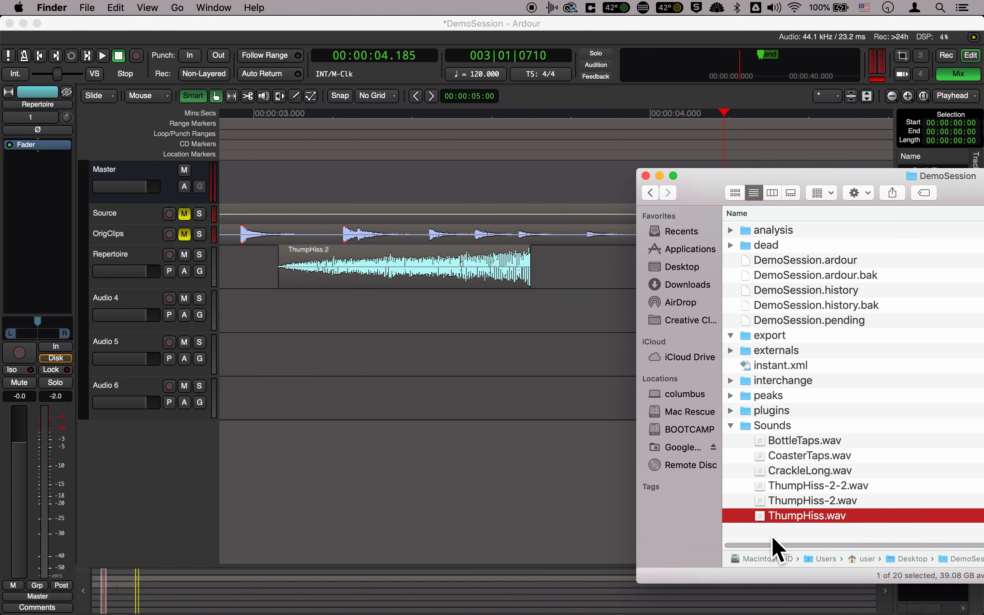
drag(768, 523, 568, 270)
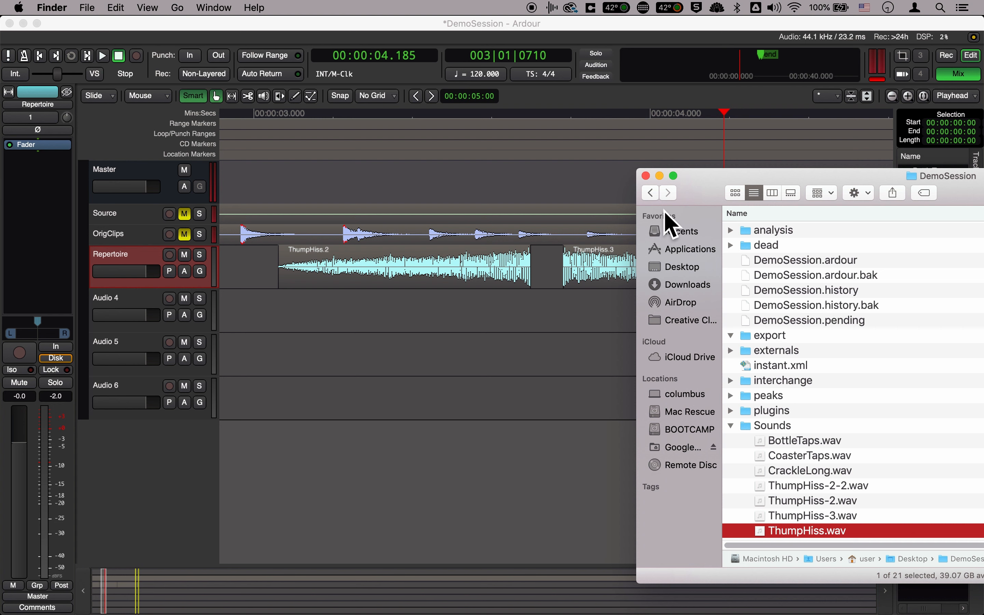
click(646, 176)
click(620, 291)
drag(626, 297, 589, 290)
Play the reversed and forward ThumpHiss clips together from just before the first one
click(263, 113)
key(space)
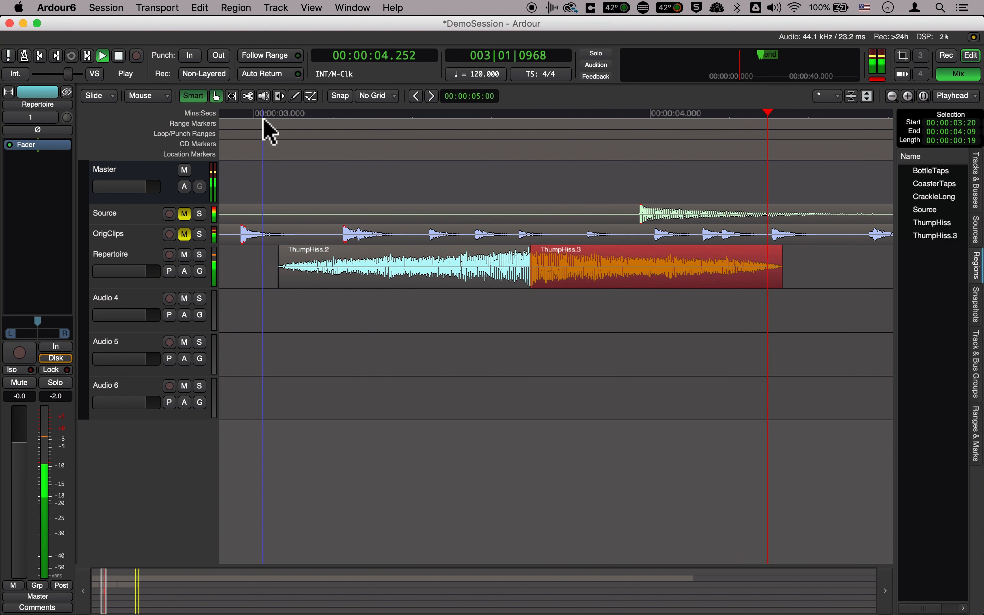
key(space)
Nudge the forward ThumpHiss clip slightly away from the reversed clip's end and listen to the transition
drag(566, 286, 570, 292)
click(263, 116)
key(space)
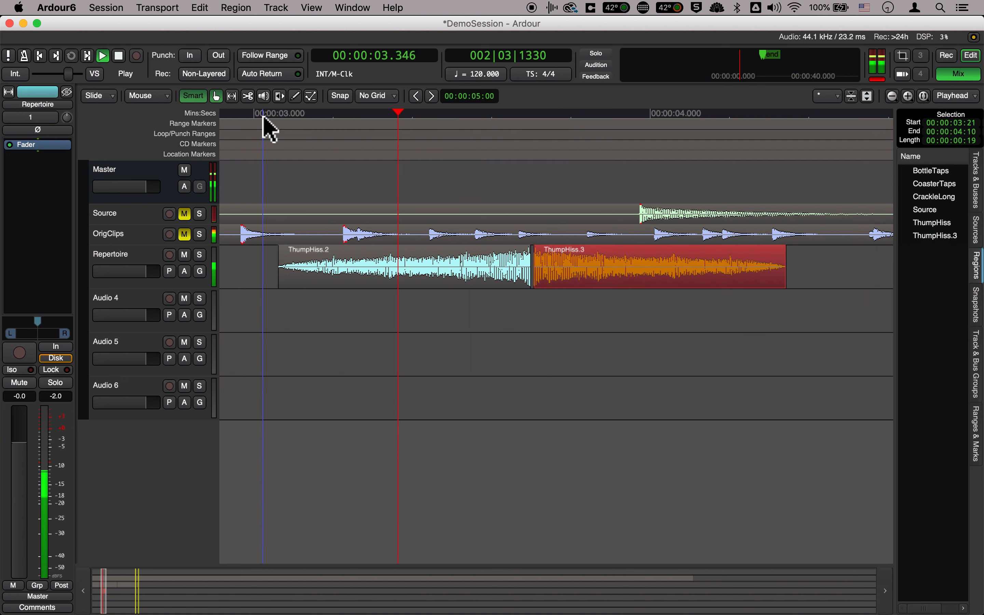
key(space)
Move the forward ThumpHiss clip to start at 00:00:03:22, widening the gap after the reversed clip, and play the pair
click(559, 268)
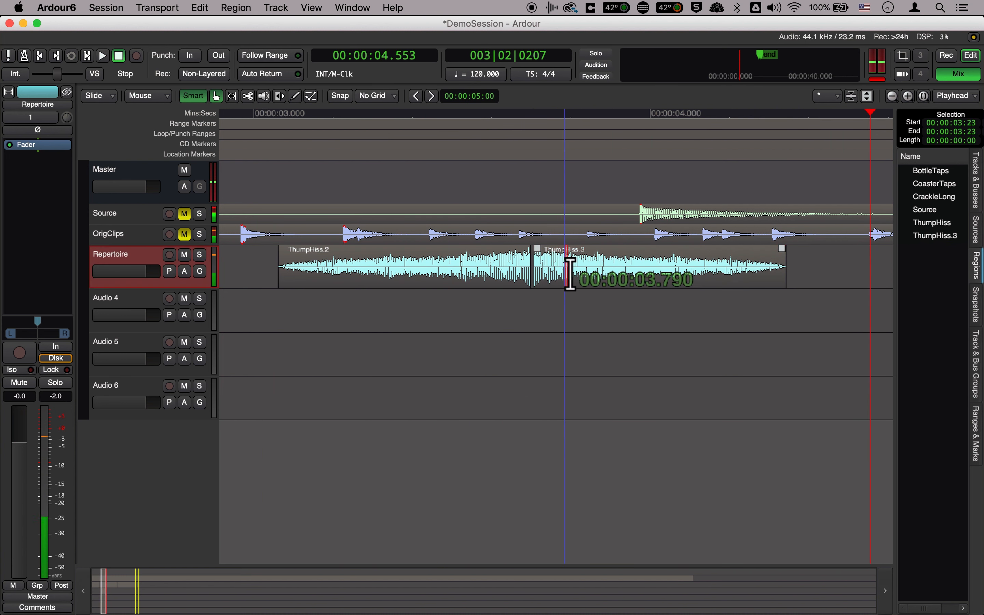
drag(556, 288, 571, 294)
click(271, 114)
key(space)
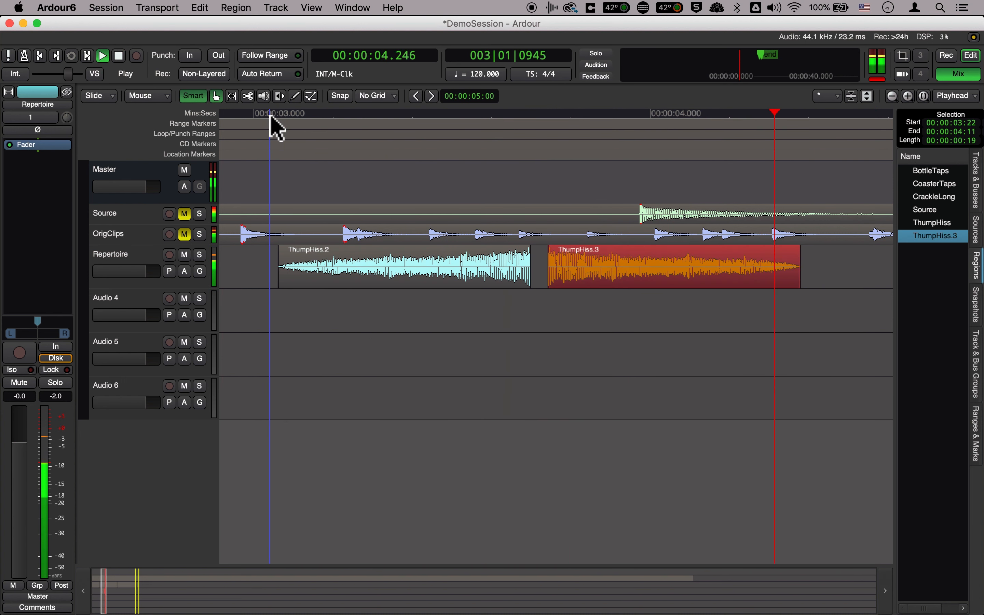
Move the forward ThumpHiss clip to start at 00:00:03:19 so it overlaps the reversed clip's end, and play the pair
key(space)
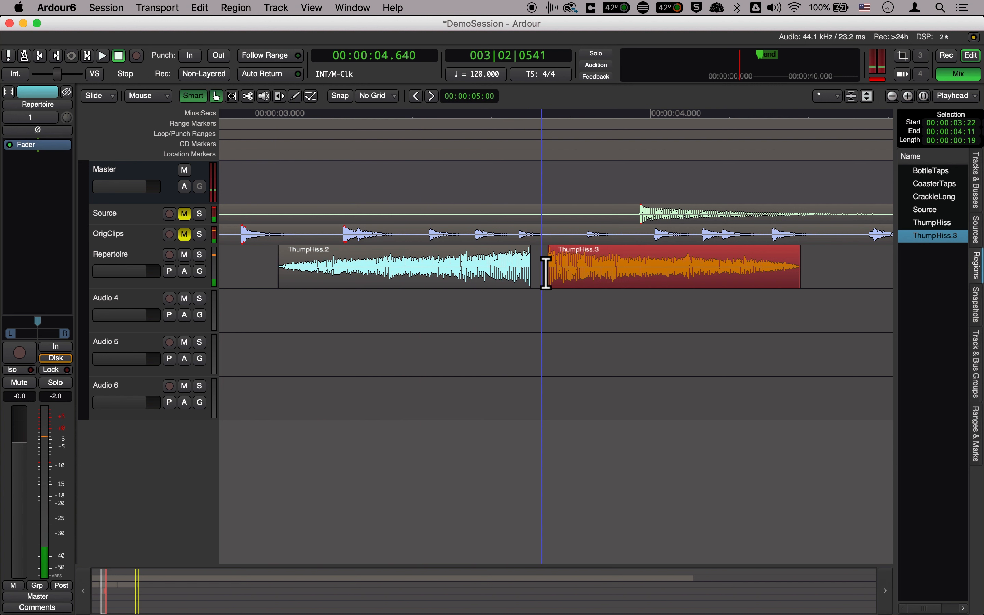
drag(587, 281, 544, 254)
click(266, 114)
key(space)
key(space)
click(498, 279)
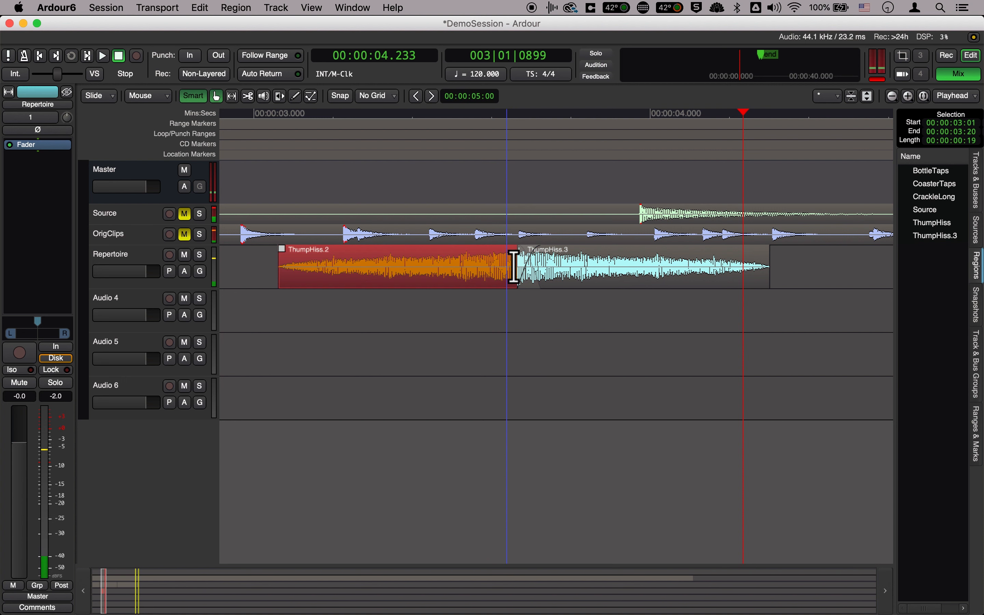
Move the forward ThumpHiss clip to start at 00:00:03:14 for a deeper overlap and listen to the result
drag(537, 265, 580, 292)
click(244, 115)
key(space)
Shift the forward ThumpHiss clip to start at 00:00:03:18, shortening the overlap, and play both clips
key(space)
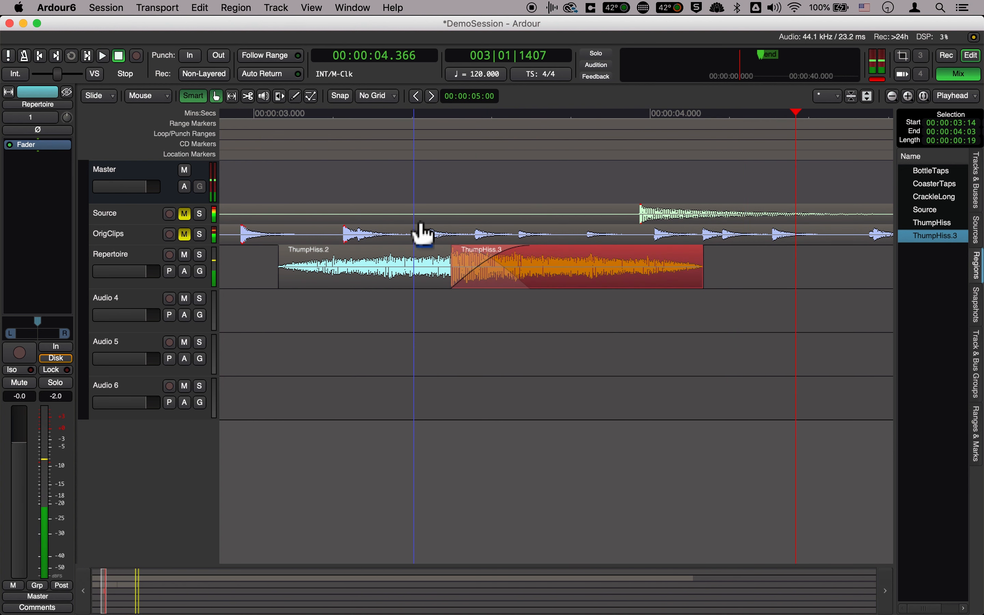
drag(545, 289, 530, 259)
click(258, 115)
key(space)
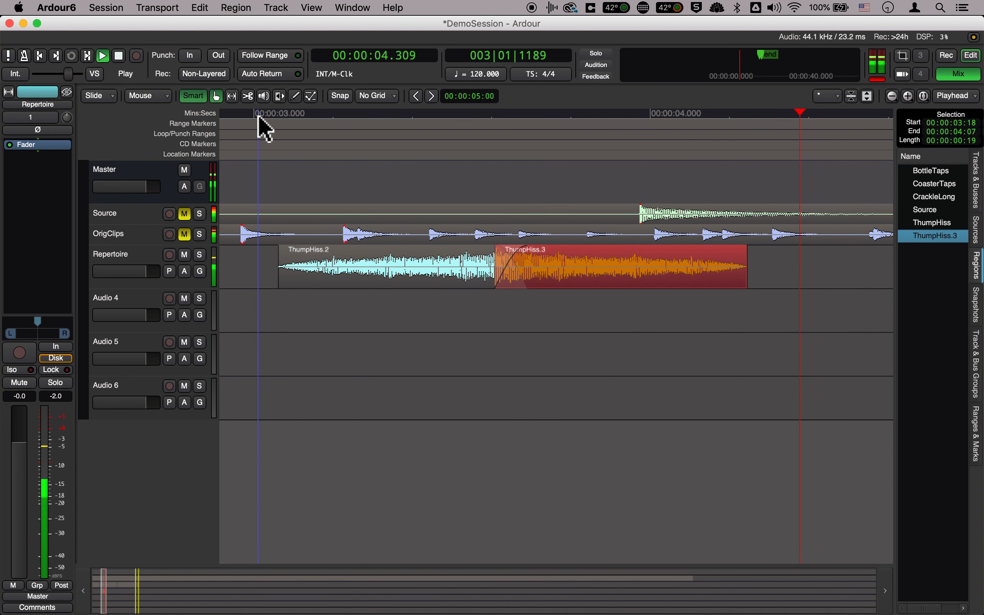
key(space)
Nudge the forward ThumpHiss clip to start at 00:00:03:17 and listen to the transition from the reversed clip
drag(577, 277, 569, 287)
click(246, 115)
key(space)
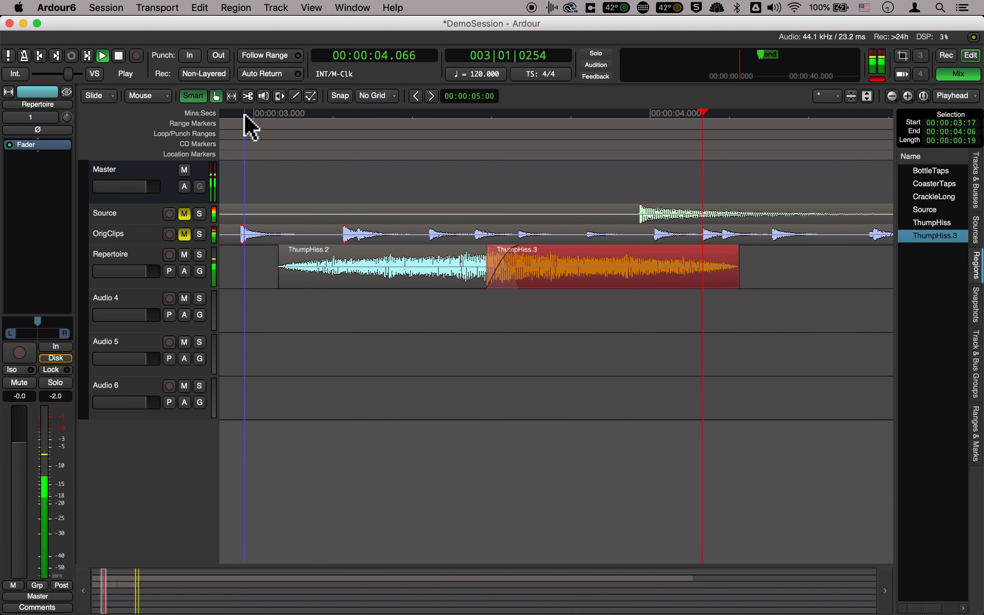
key(space)
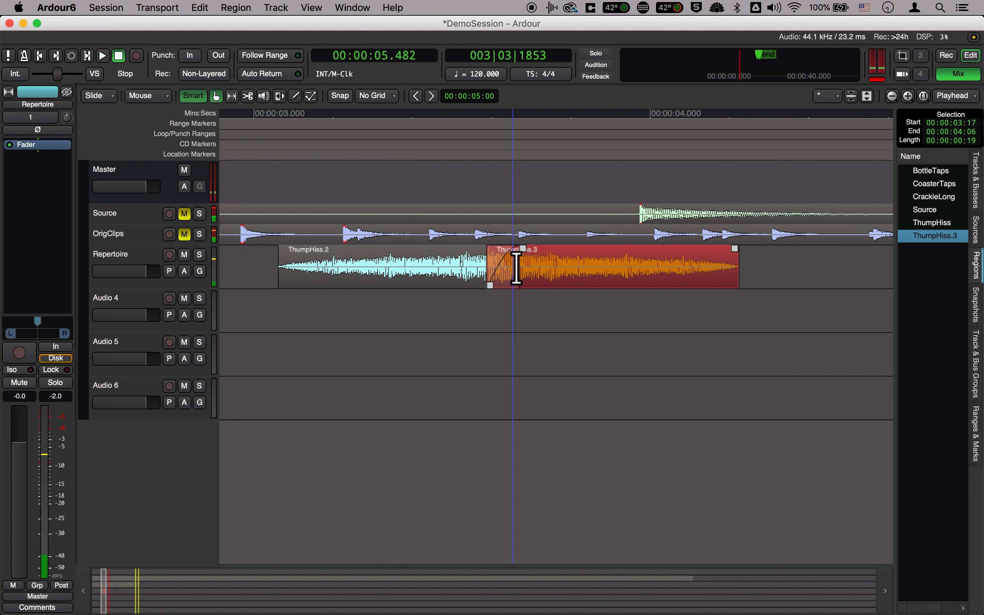
Undo the last four moves of the forward ThumpHiss clip and play the pair with the gap between them
key(super+z)
key(super+z)
key(super+z)
key(super+z)
key(super+z)
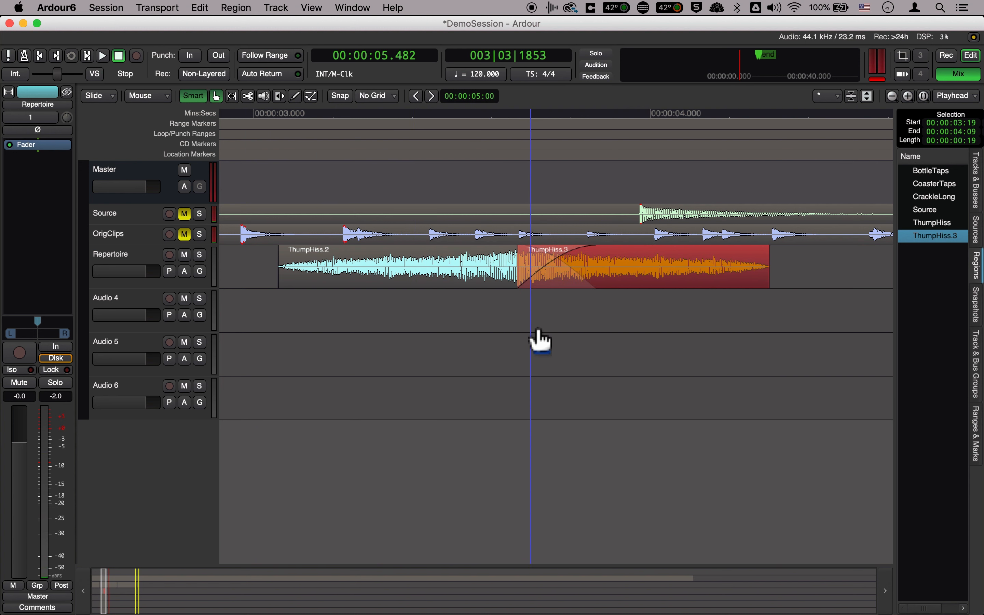
key(super+z)
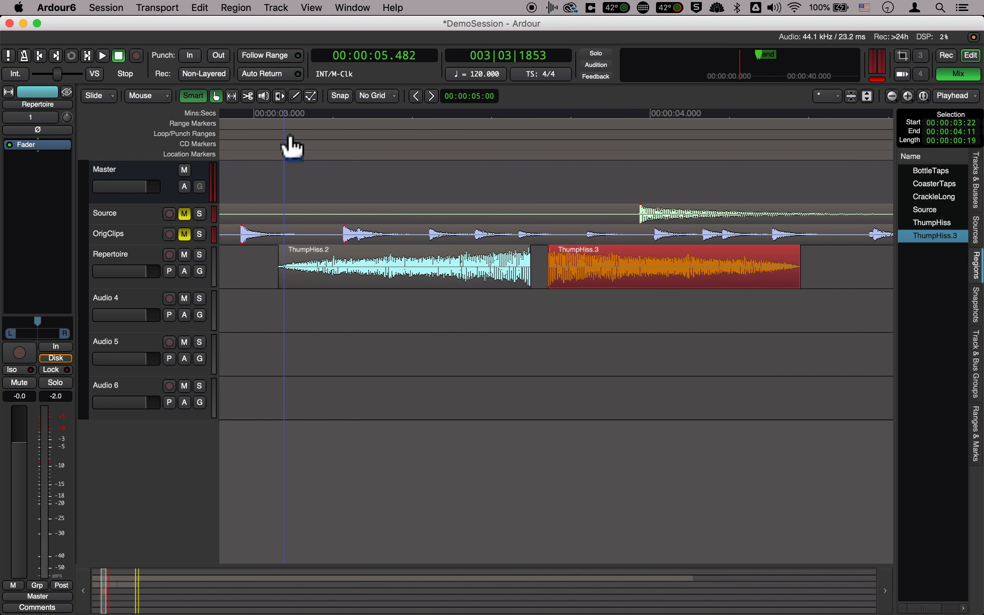
click(254, 115)
key(space)
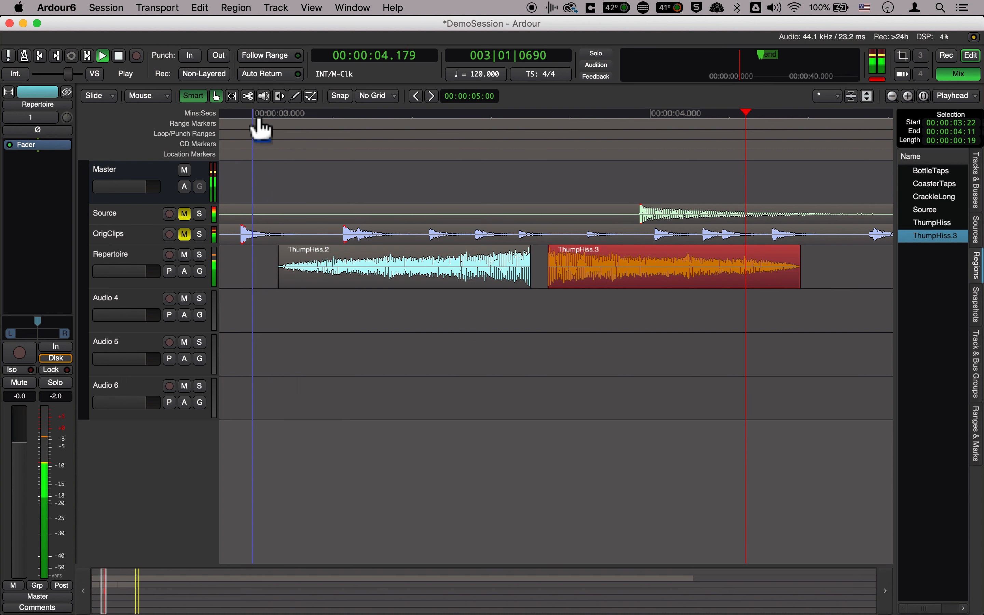
key(space)
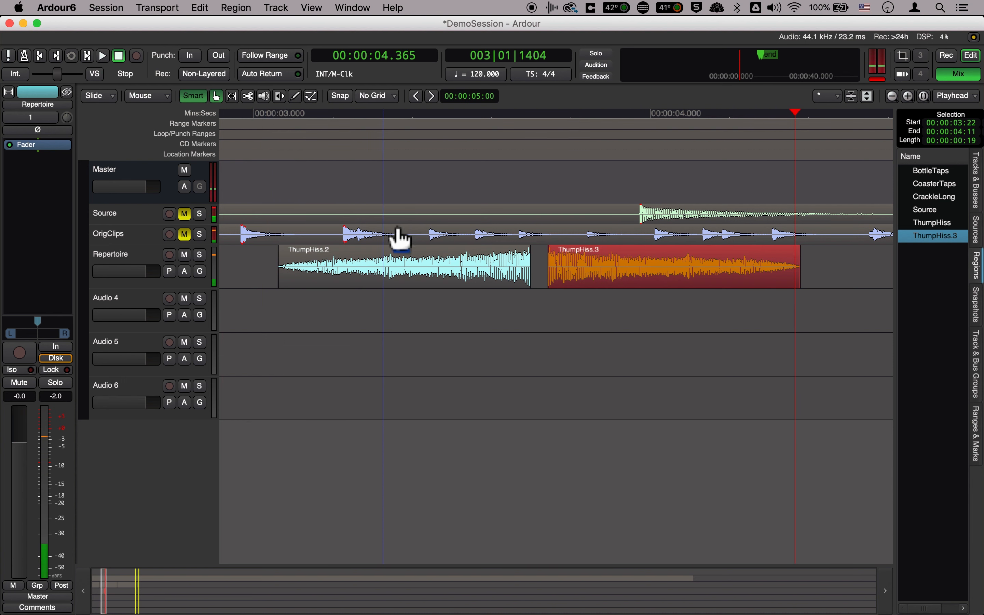
Overlap the forward ThumpHiss clip with the reversed clip's end, starting it at 00:00:03:18, and play the pair
click(368, 281)
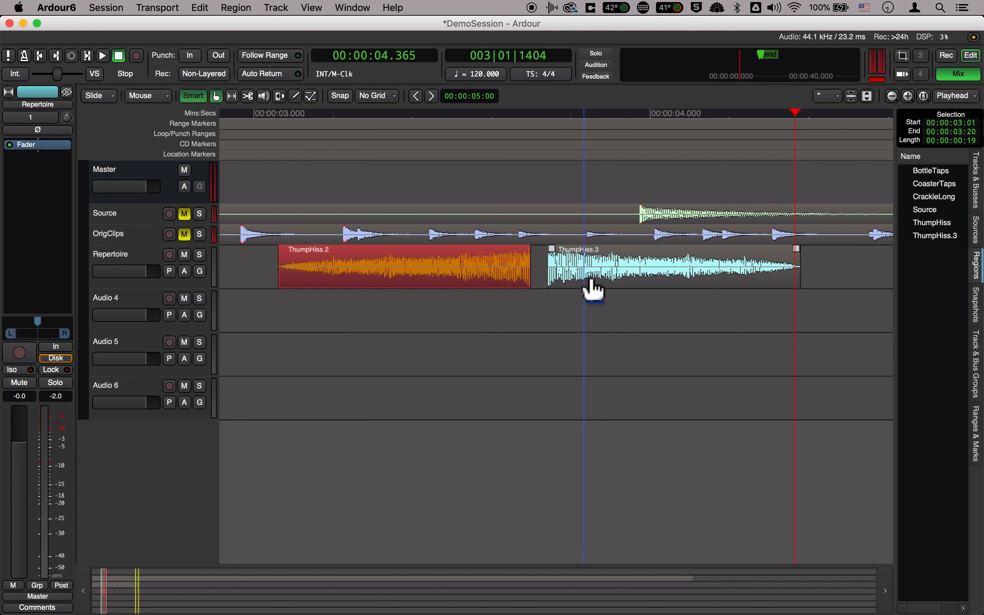
drag(593, 290, 518, 257)
click(261, 113)
key(space)
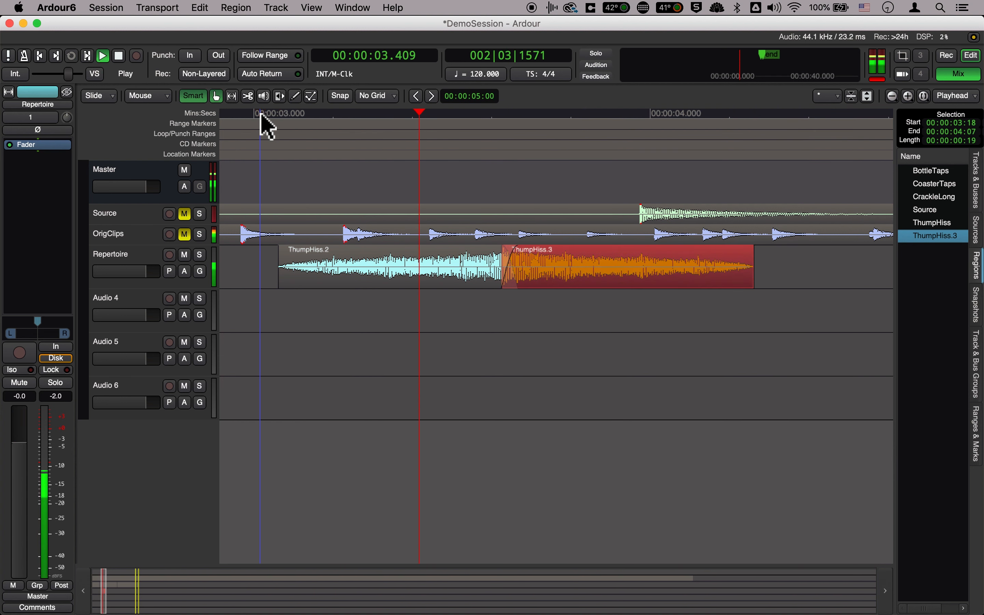
key(space)
Try the forward ThumpHiss clip at 00:00:03:17, listen to the pair, and undo the move
drag(563, 286, 547, 285)
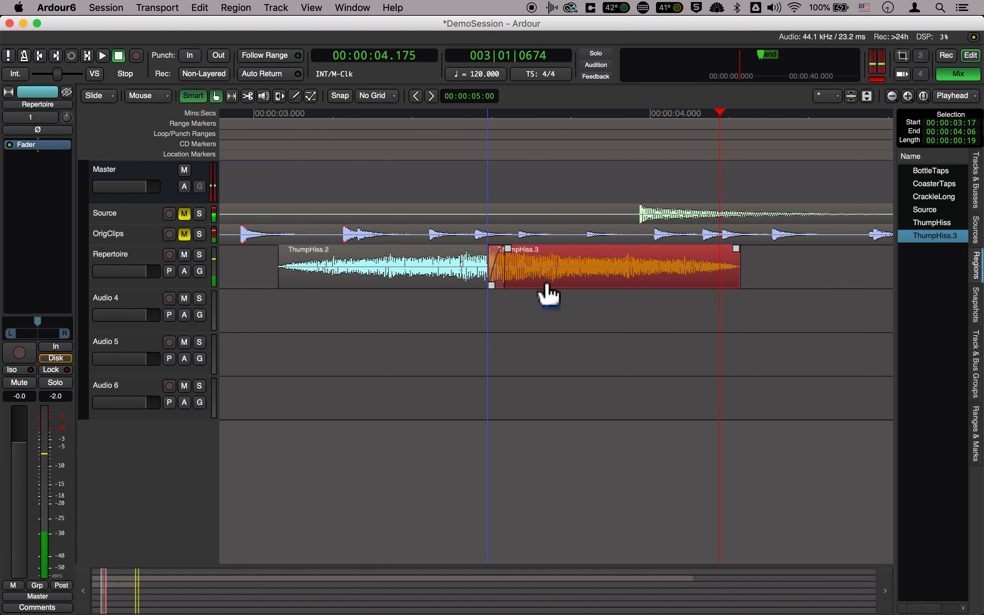
key(space)
key(space)
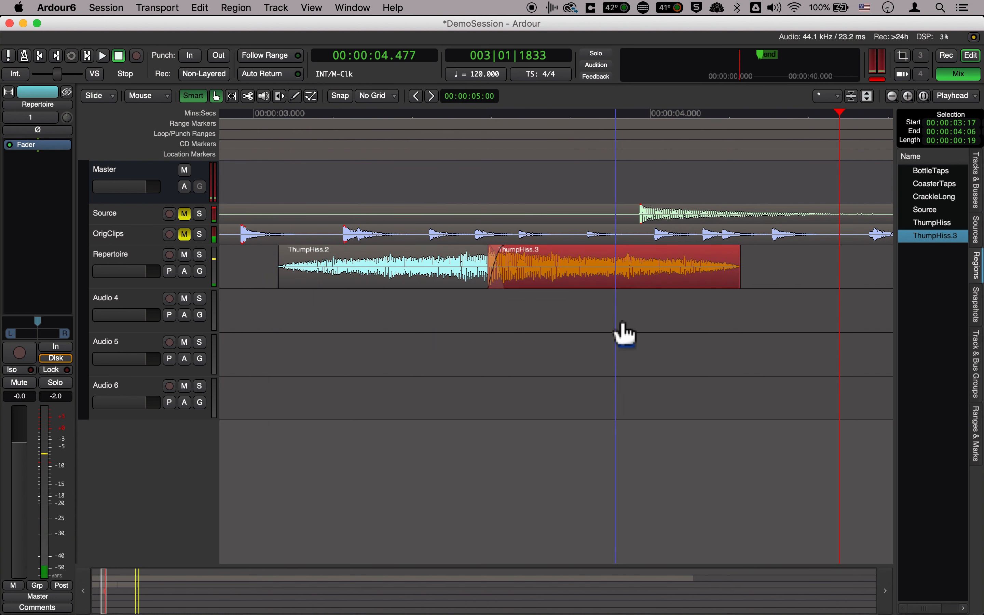
key(super+z)
click(538, 330)
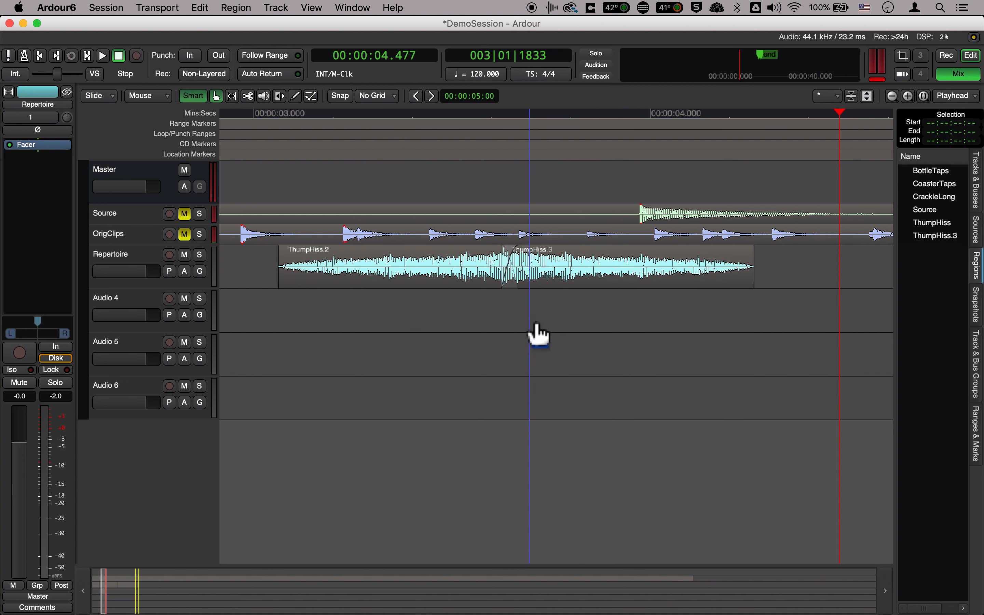
Pitch shift the forward ThumpHiss clip by -2 octaves, leaving semitones and cents at 0
click(577, 281)
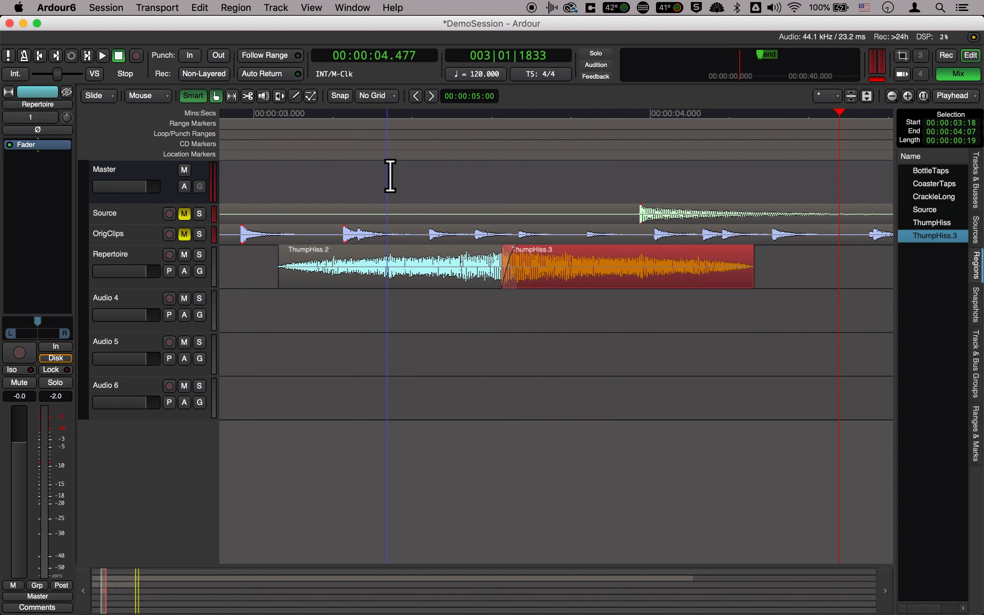
click(244, 7)
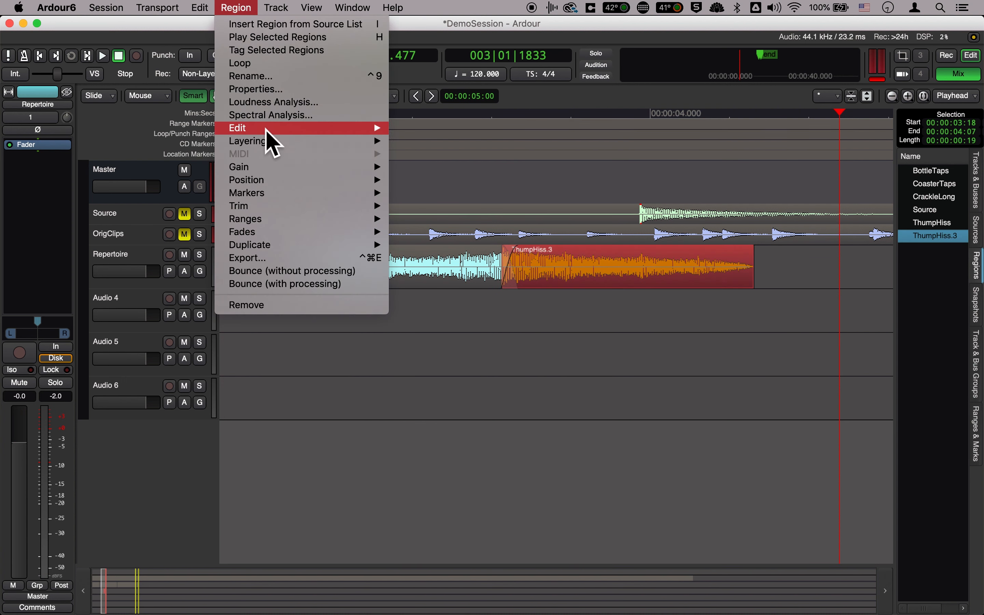
mouse_move(266, 130)
click(448, 160)
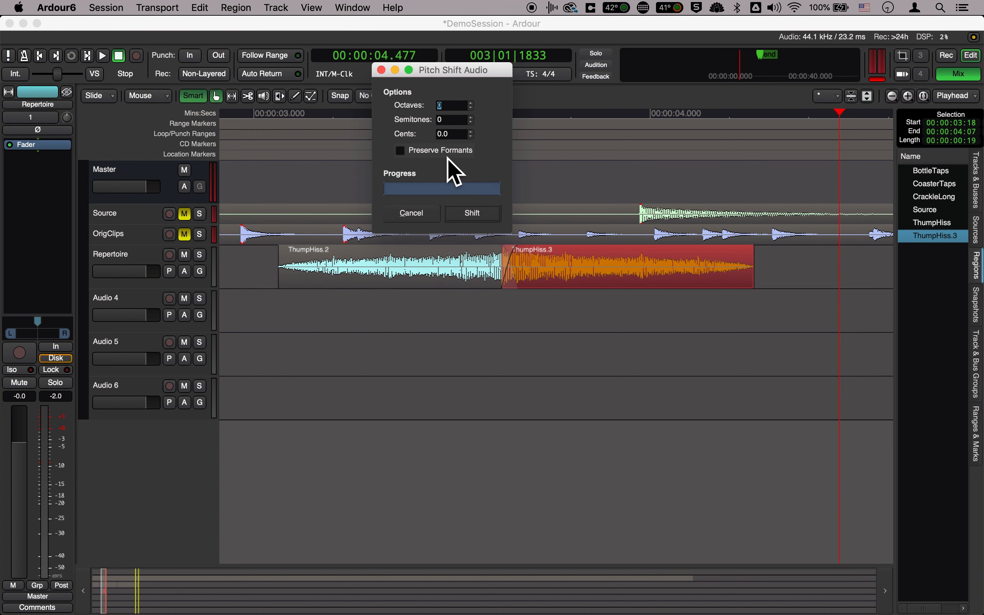
drag(452, 73, 544, 326)
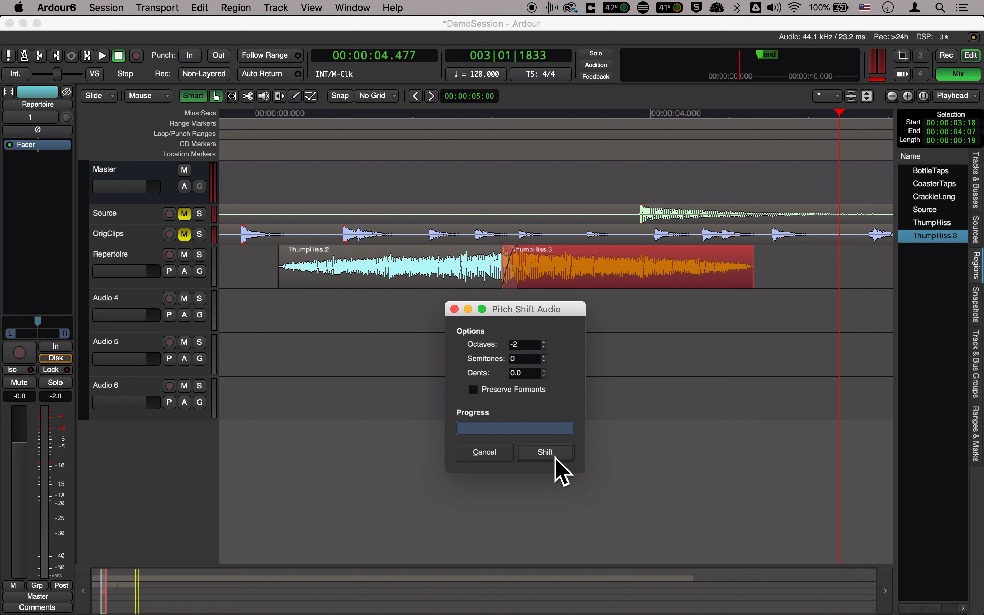
click(546, 452)
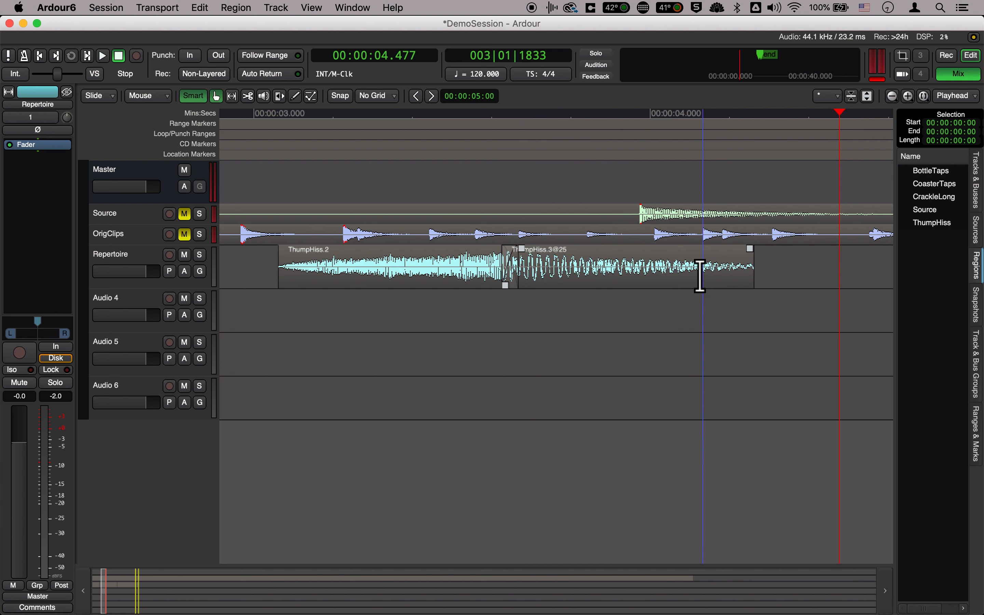
Play the pitch-shifted forward clip from its start, and then the whole pair from just before the reversed clip
click(547, 279)
click(495, 117)
key(space)
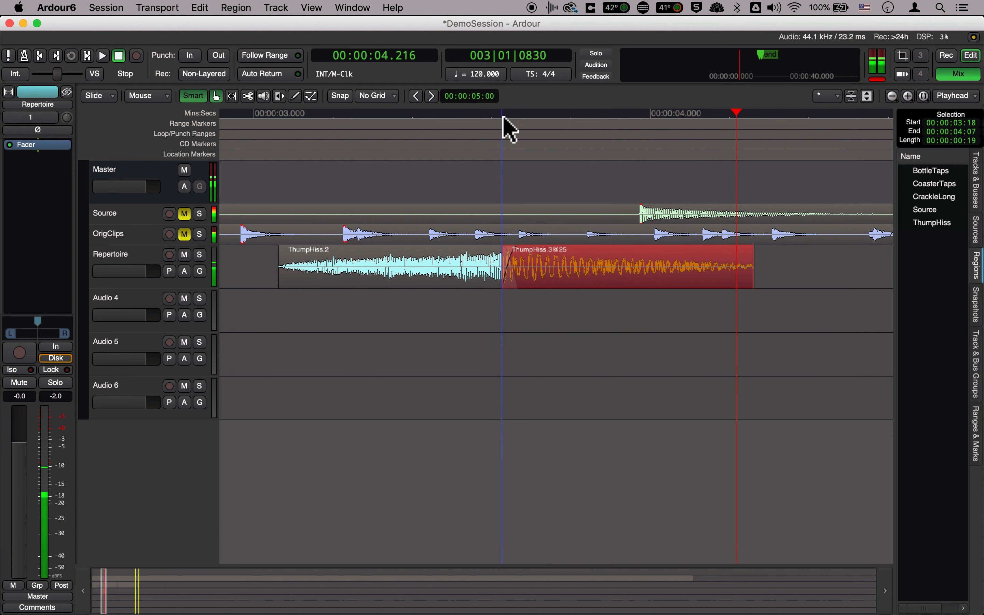
click(271, 115)
key(space)
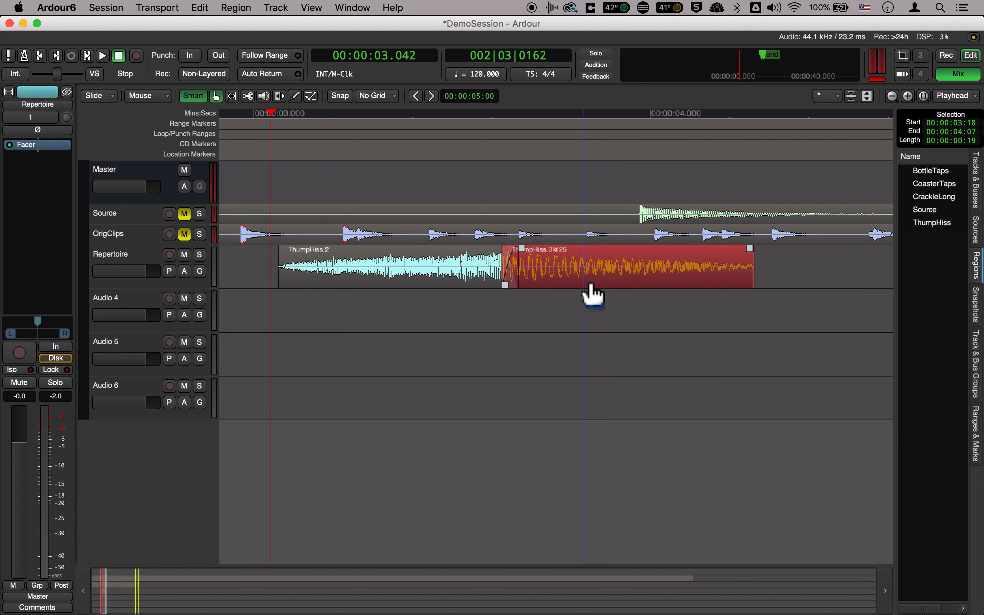
key(space)
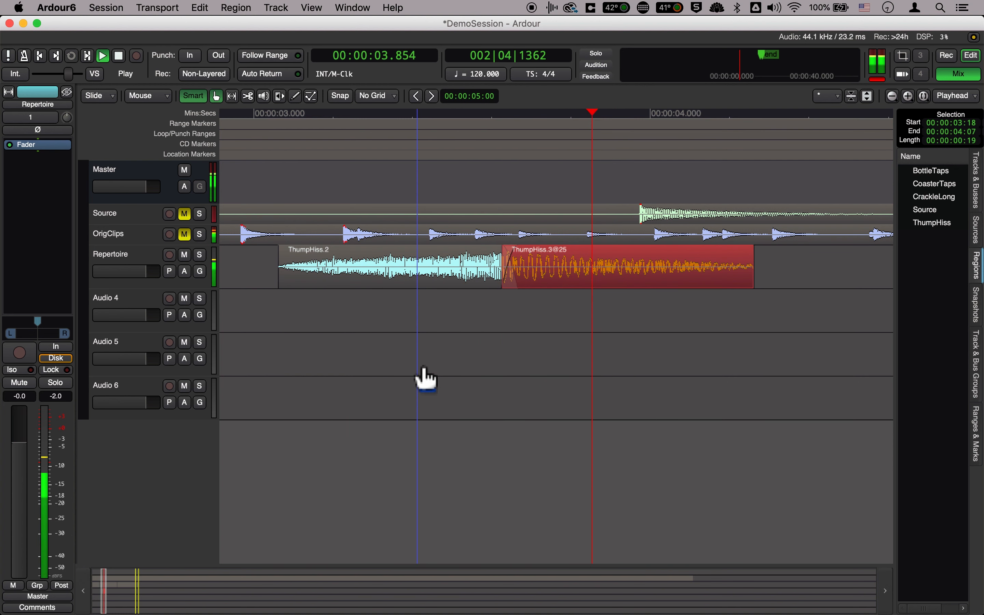
key(space)
Move the pitch-shifted forward clip to start at 00:00:03:19, reducing the overlap, and play the pair
drag(574, 284, 578, 291)
click(268, 116)
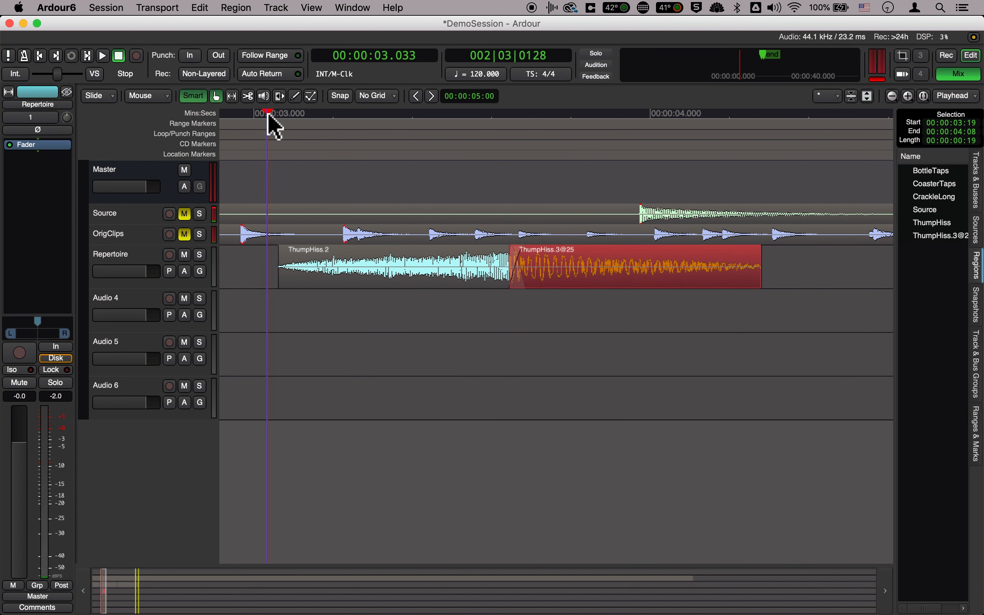
key(space)
key(space)
Pitch shift the reversed ThumpHiss clip up two octaves
click(344, 287)
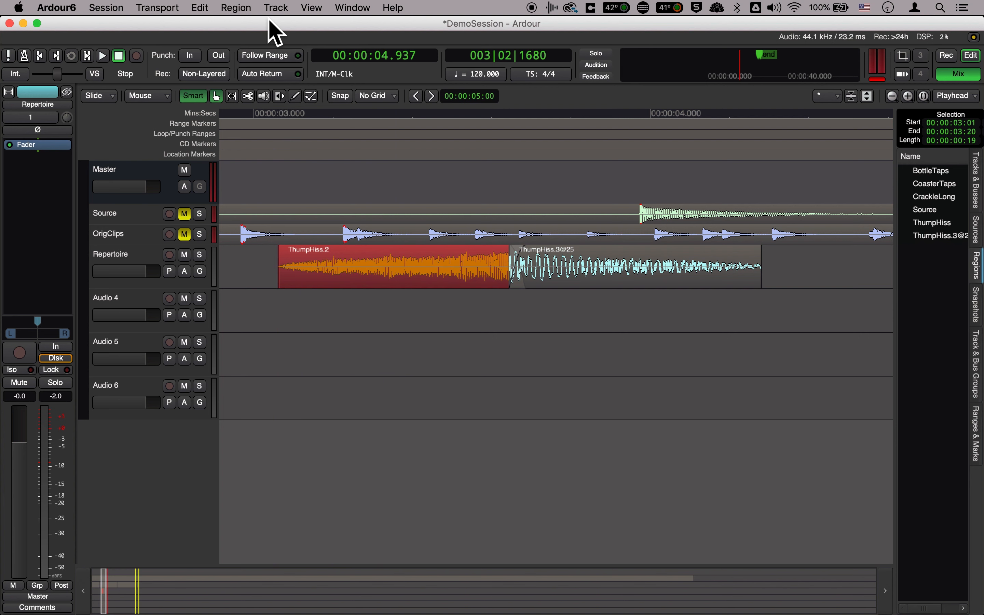
click(234, 8)
mouse_move(273, 129)
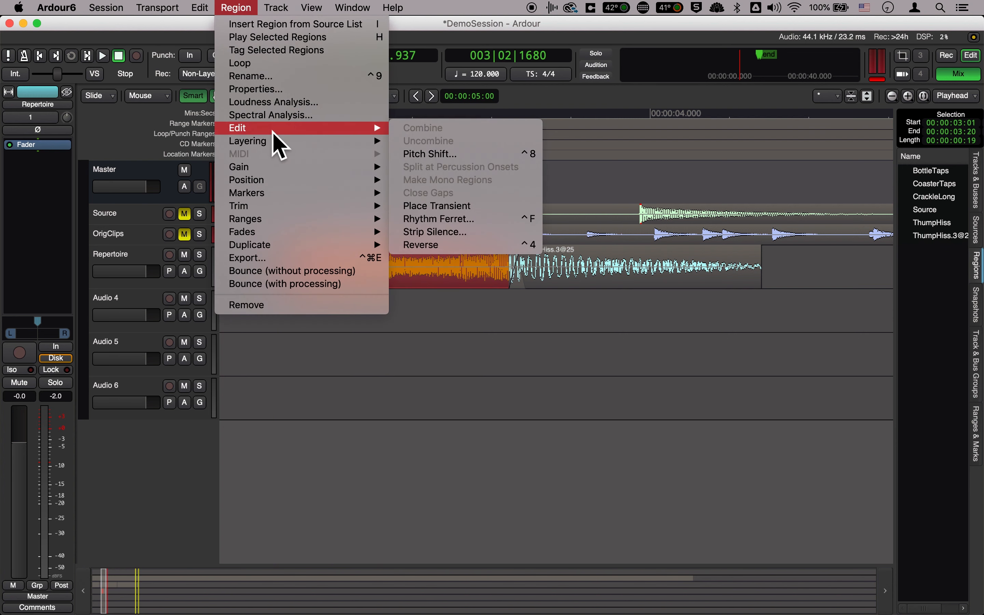
click(502, 156)
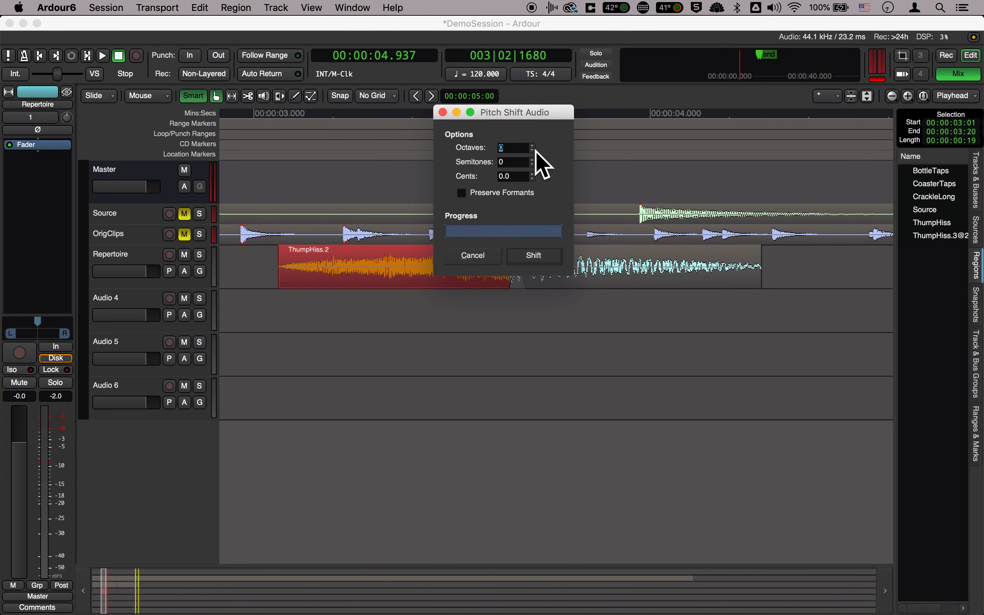
click(536, 257)
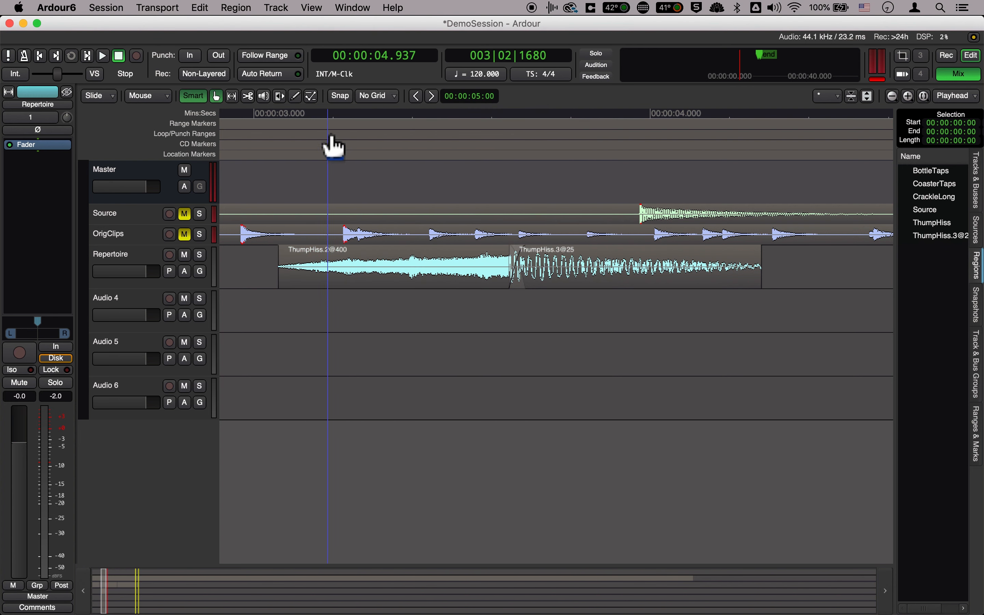
Play the two pitch-shifted clips together twice and undo the reversed clip's pitch shift
click(260, 122)
key(space)
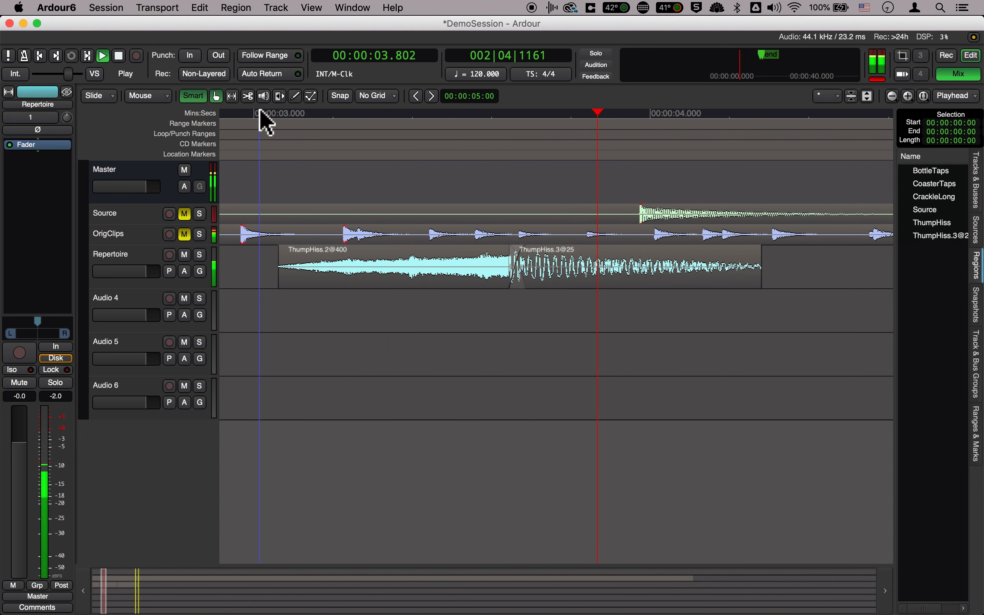
key(space)
click(270, 113)
key(space)
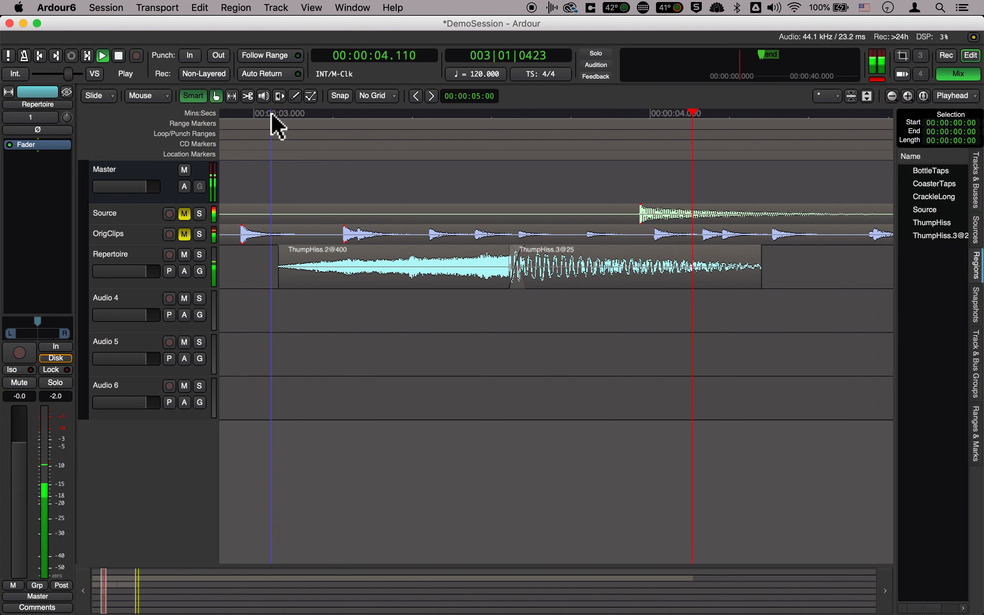
key(space)
key(super+z)
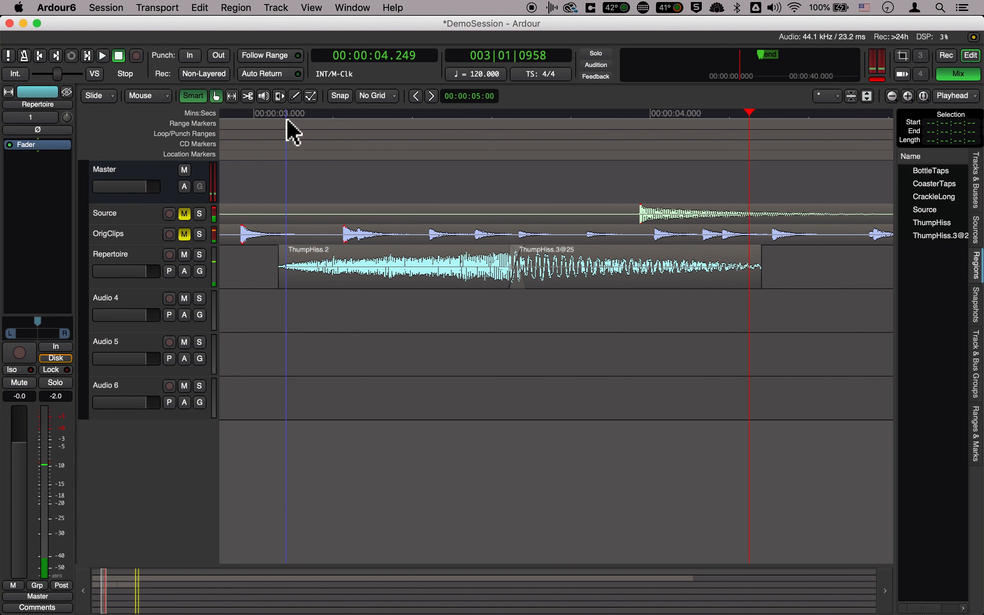
Pitch shift the reversed ThumpHiss clip down two octaves with formants preserved, and play the pair from just before the clip
click(274, 126)
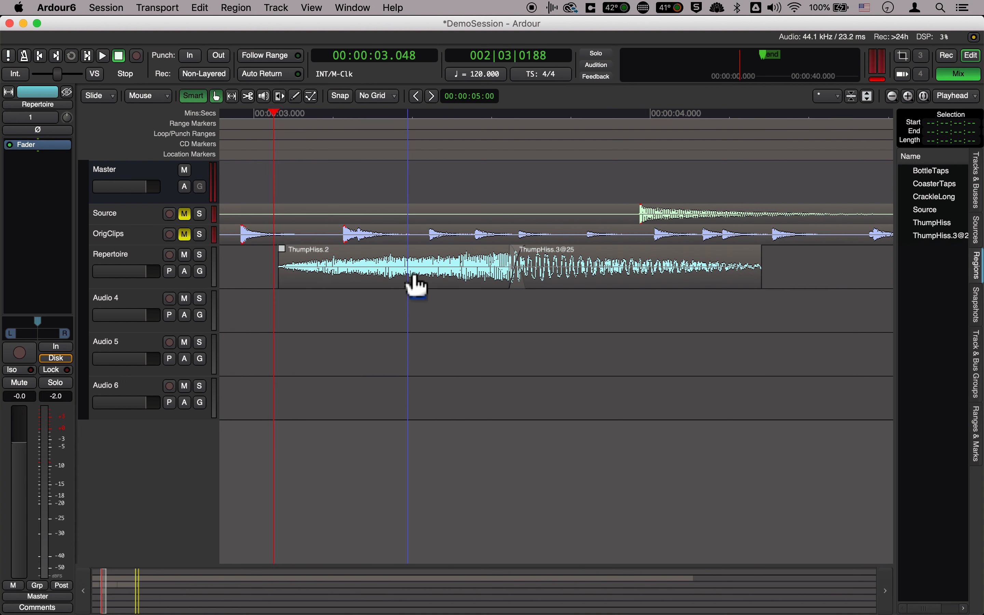
click(253, 9)
mouse_move(285, 131)
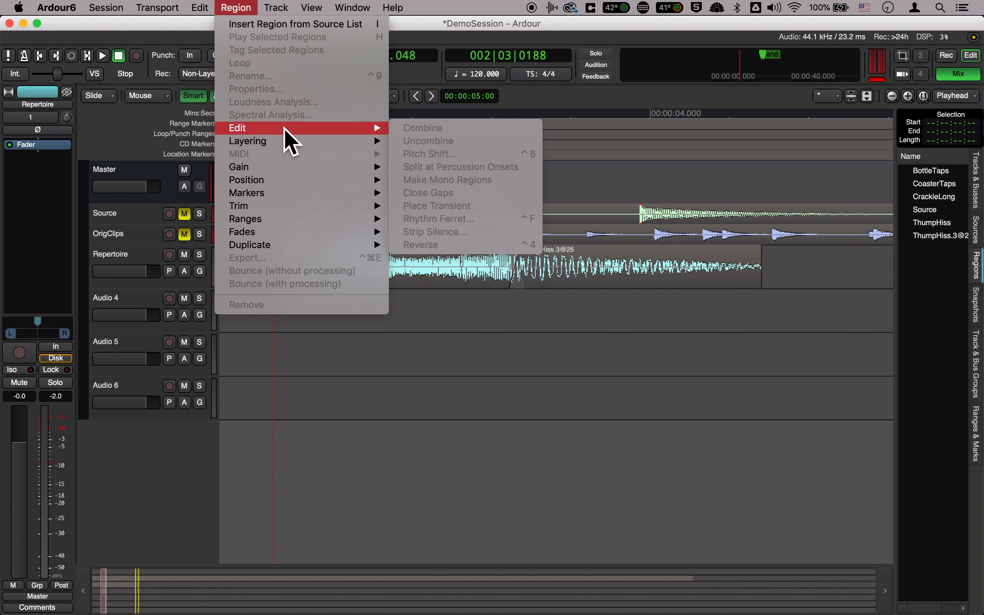
click(416, 141)
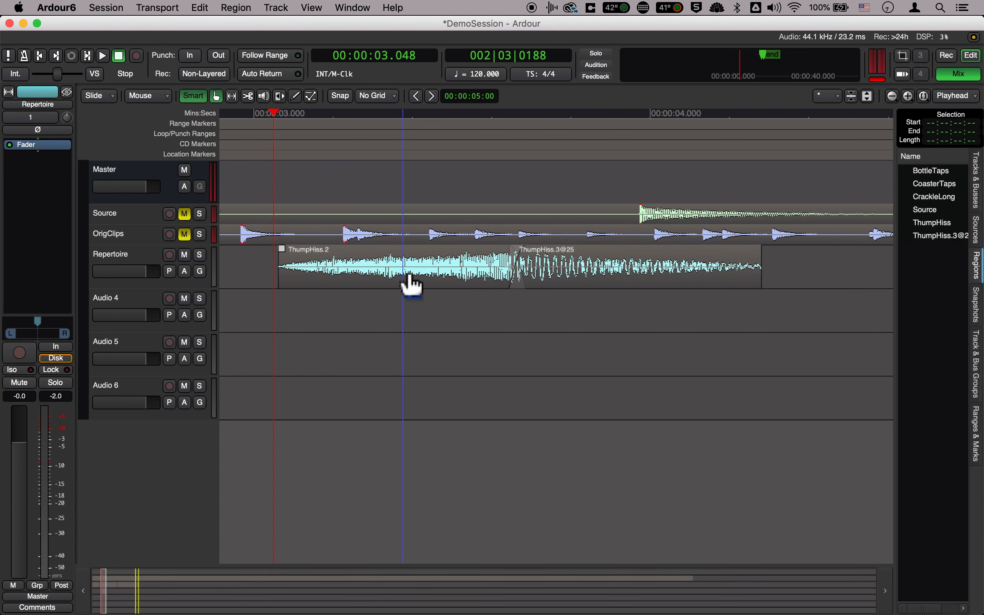
click(411, 280)
click(237, 7)
mouse_move(354, 130)
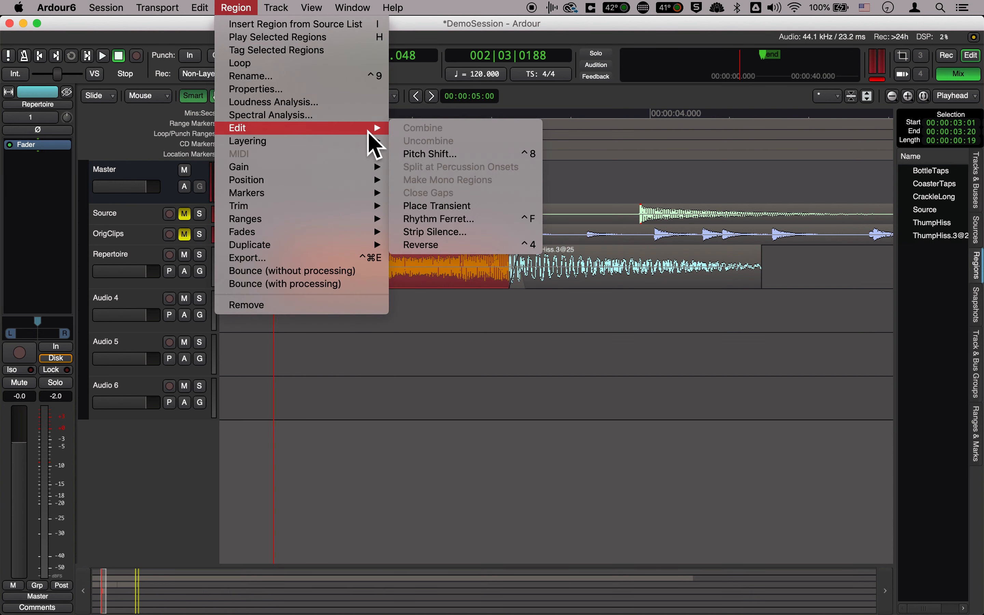
click(425, 154)
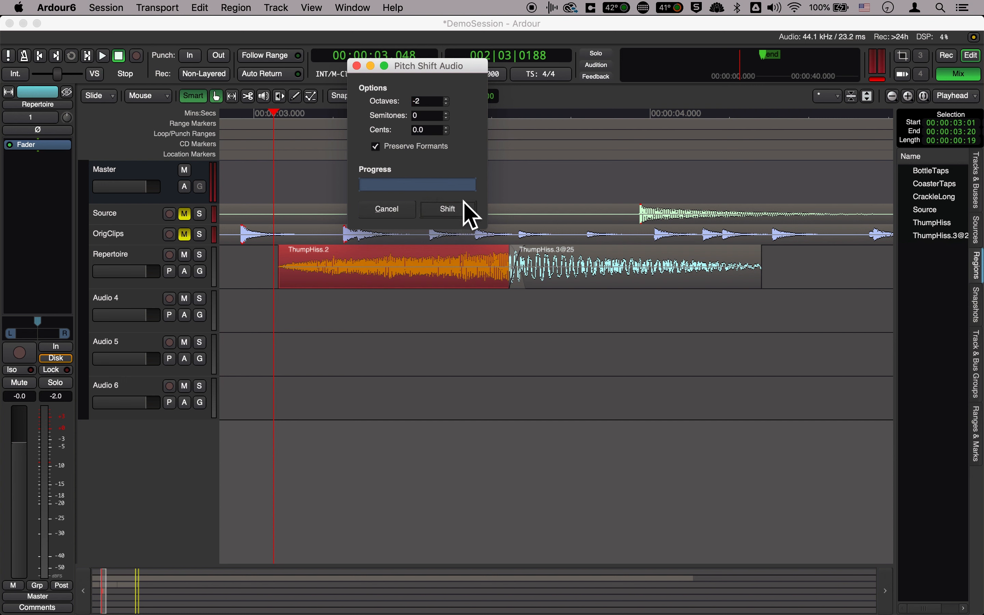
click(449, 209)
key(space)
click(273, 112)
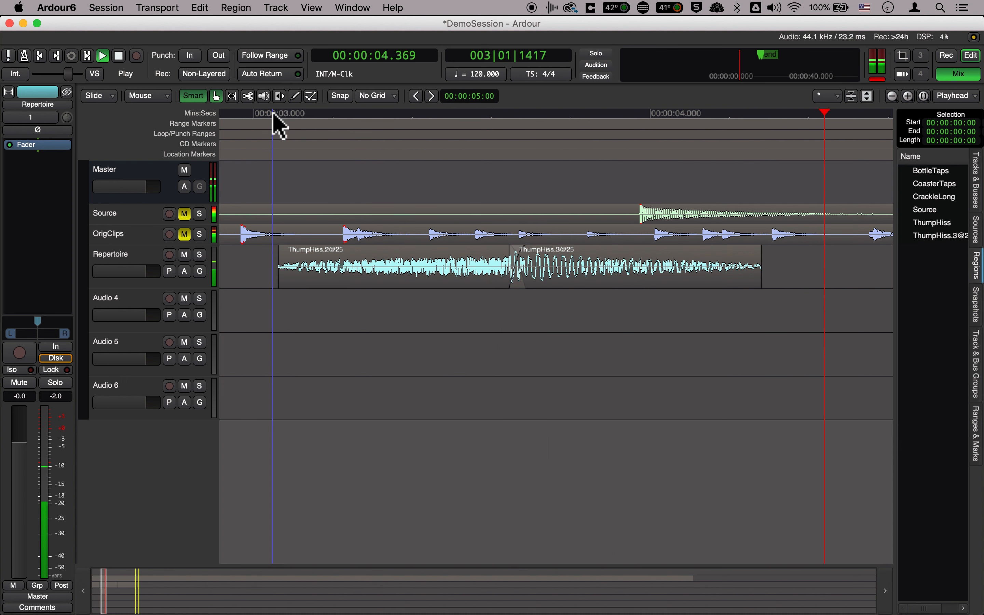
Undo the downward pitch shift and shift the reversed ThumpHiss clip up four octaves with formants preserved
click(336, 282)
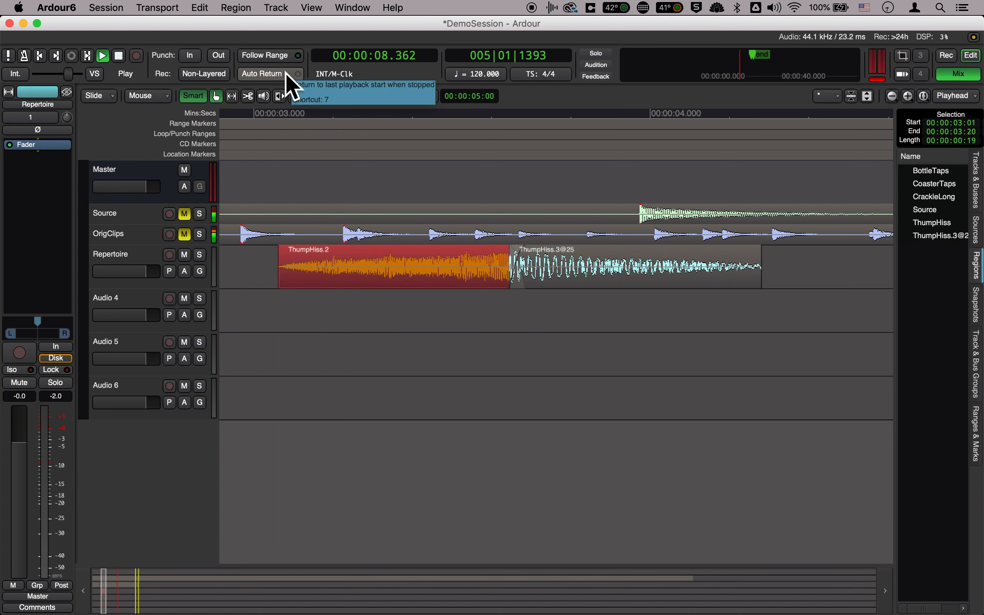
click(244, 8)
mouse_move(277, 130)
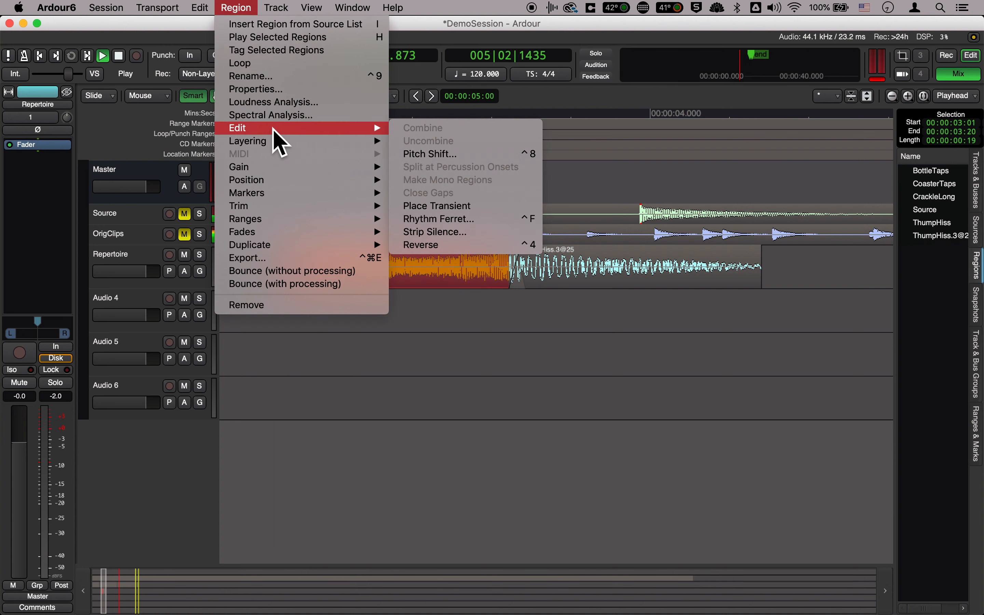
click(427, 154)
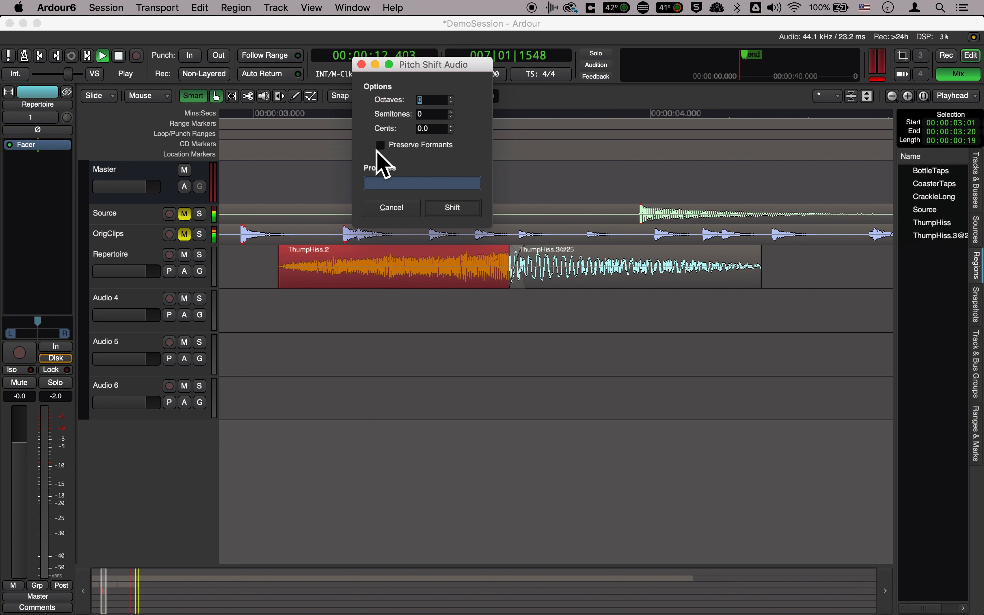
click(454, 100)
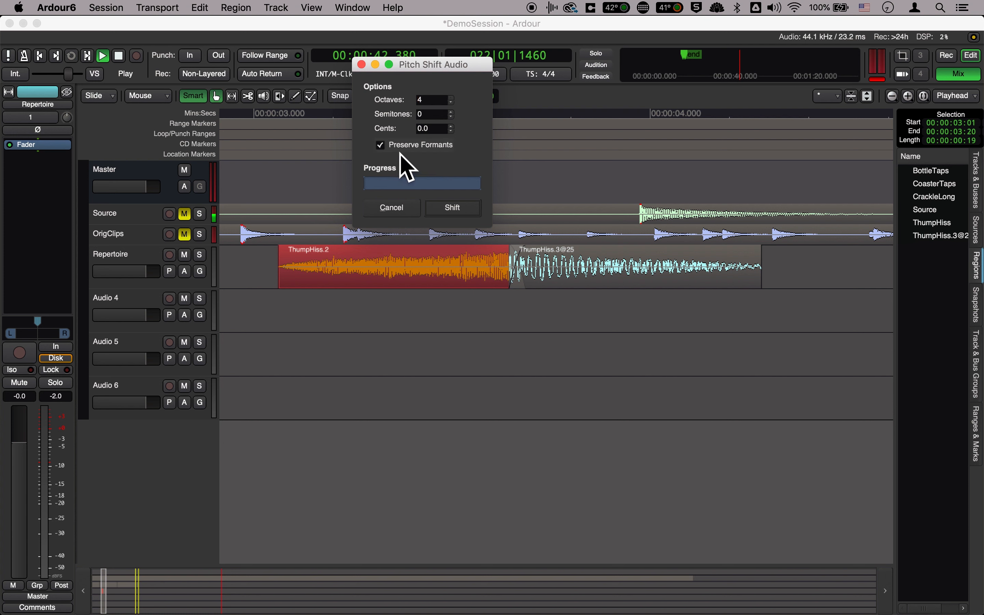
click(451, 215)
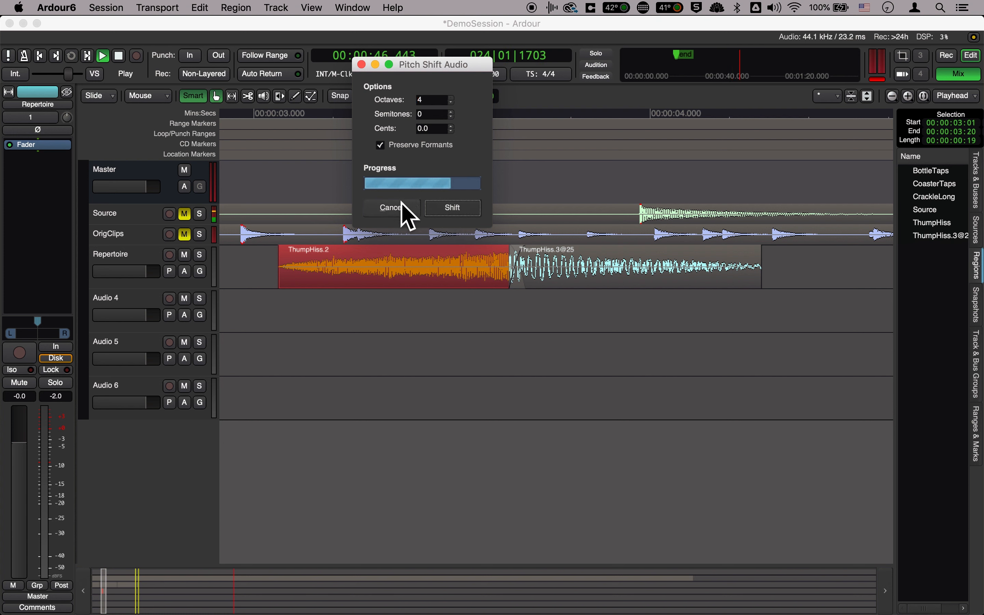
Play the pair of pitch-shifted clips repeatedly from just before the reversed clip, and stop playback
click(279, 124)
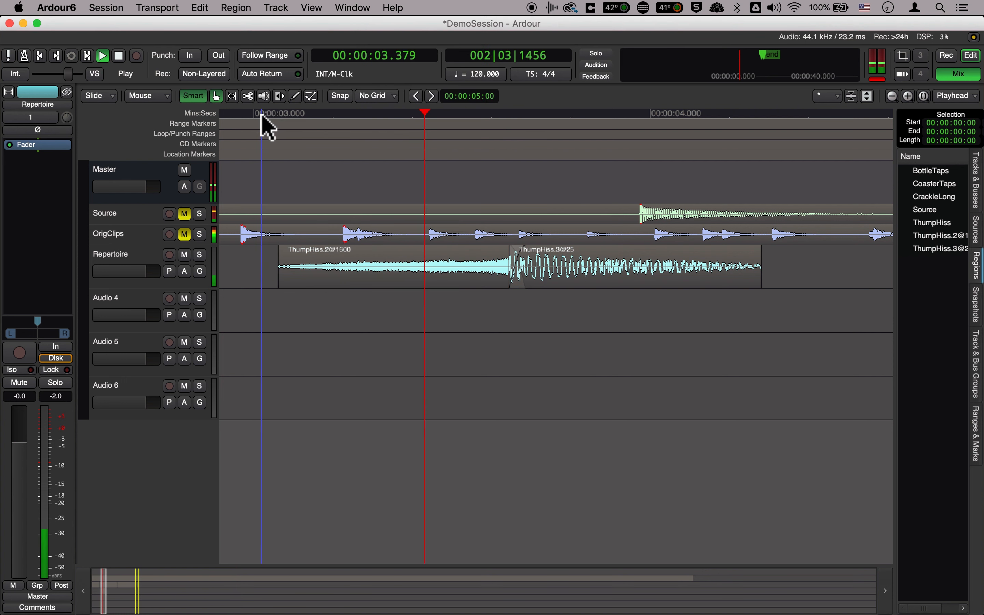
click(260, 114)
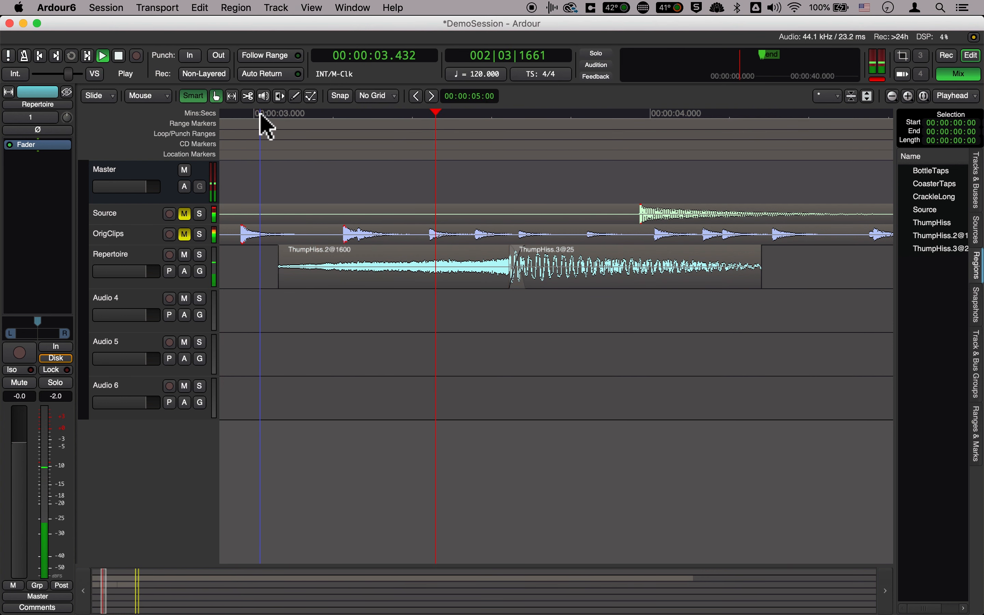
click(261, 115)
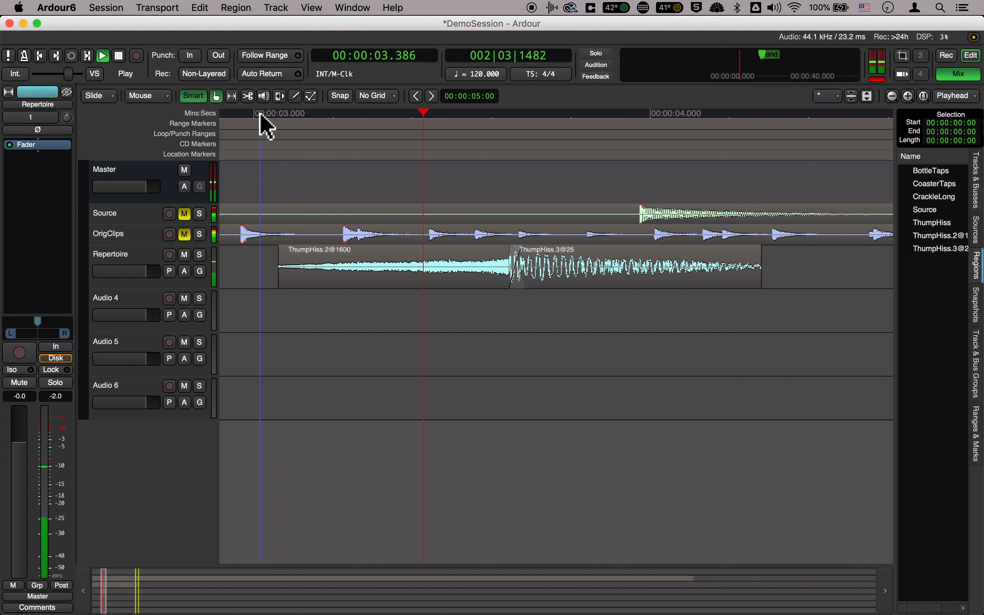
key(space)
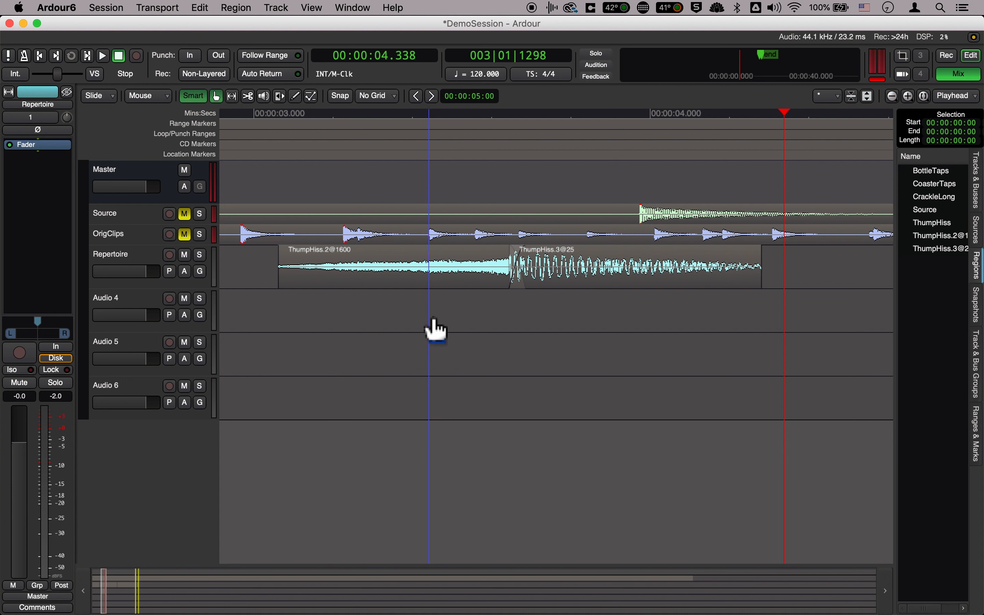
Switch to Stretch mode and open the time-stretch options for the pitch-shifted forward clip at 100 percent
click(406, 285)
scroll(400, 290, left, 3)
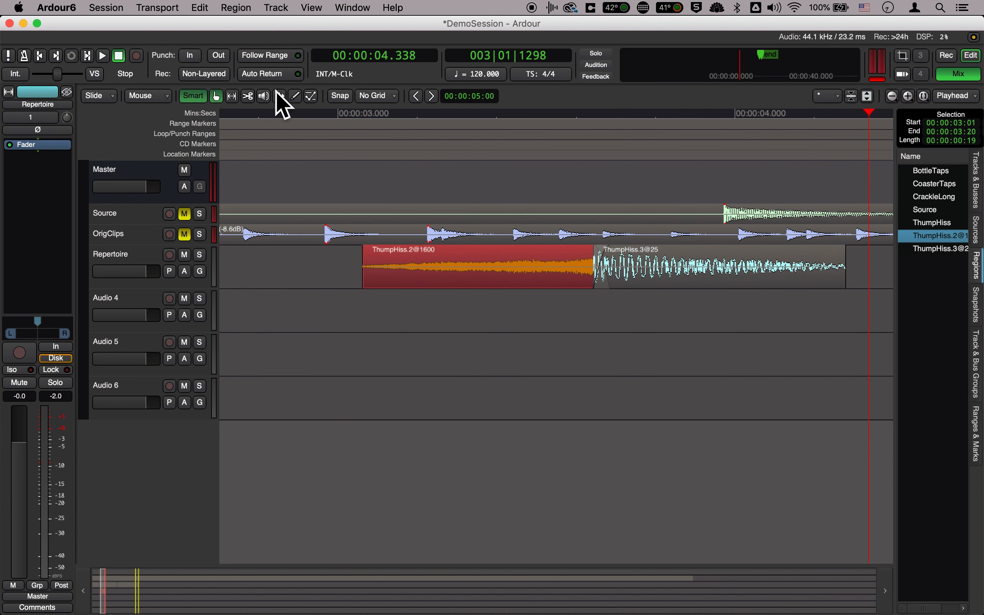
key(minus)
scroll(492, 189, left, 6)
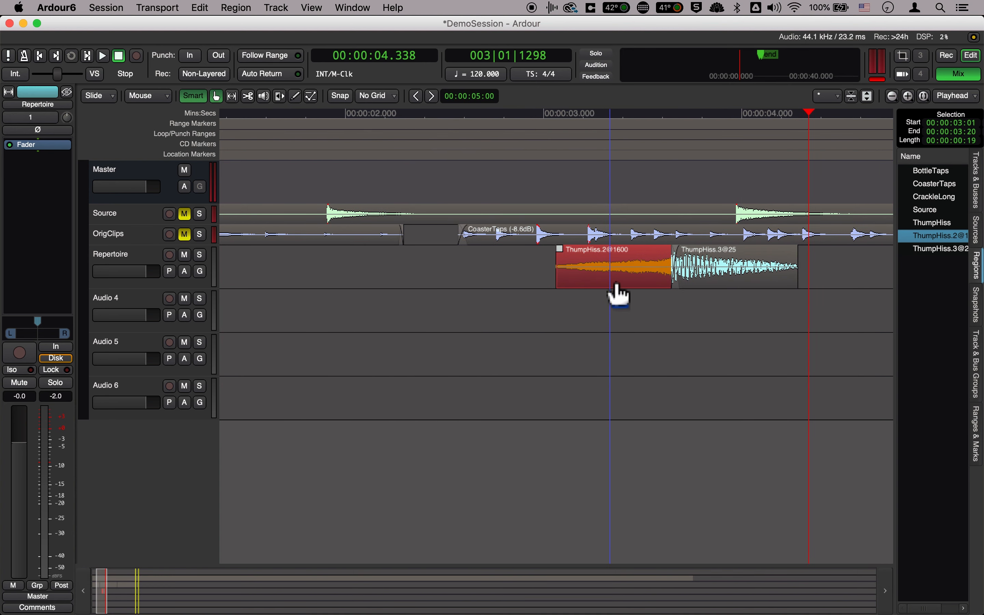
click(723, 285)
scroll(725, 294, right, 10)
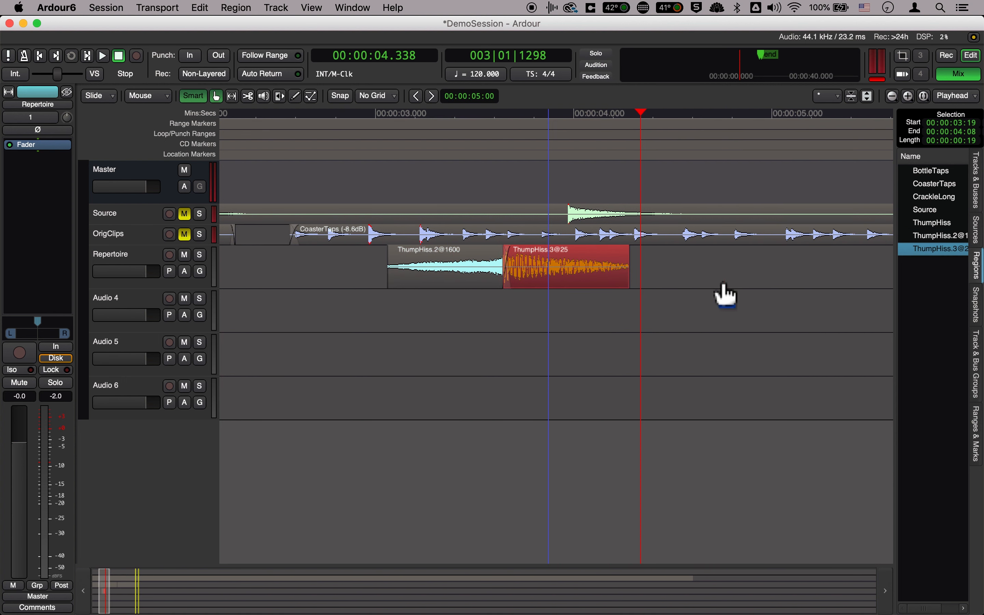
scroll(726, 294, left, 6)
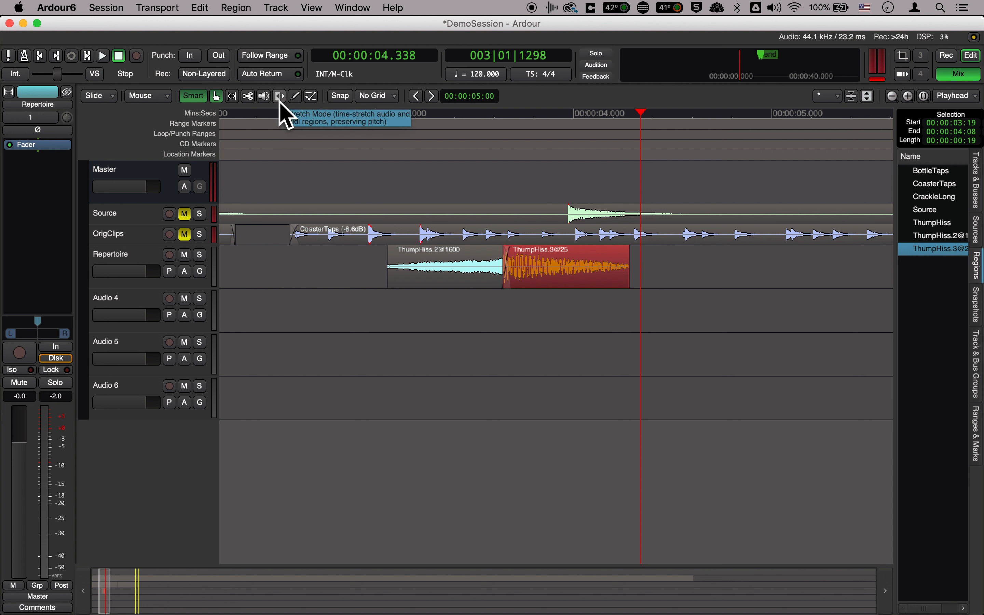
click(281, 97)
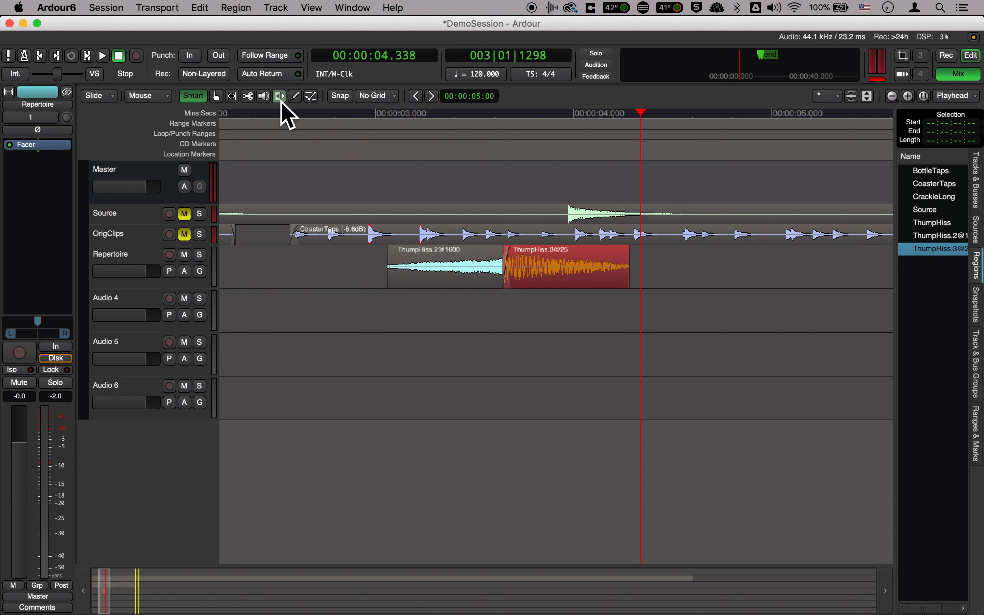
drag(575, 290, 712, 286)
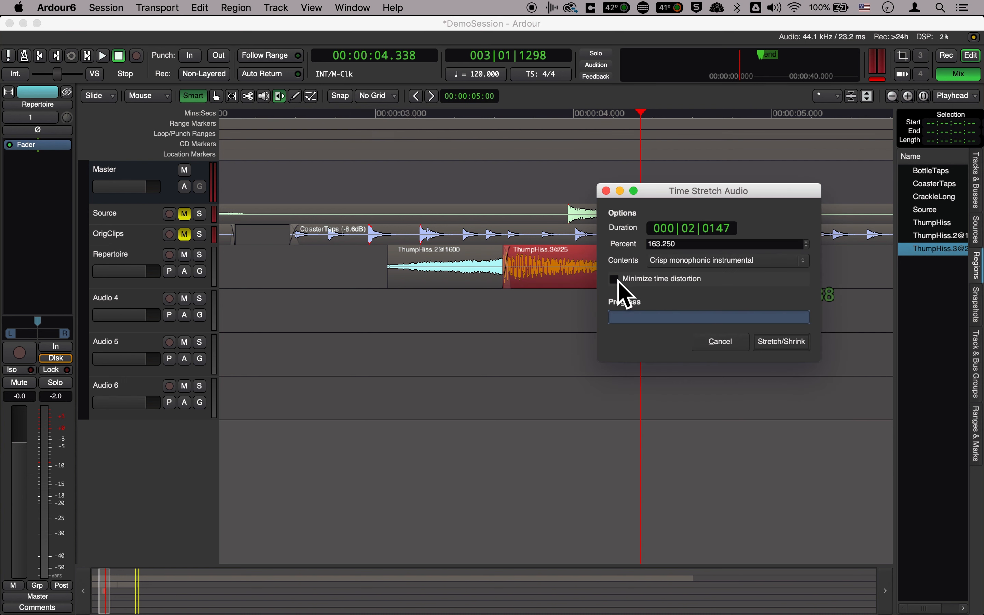
key(Escape)
click(582, 278)
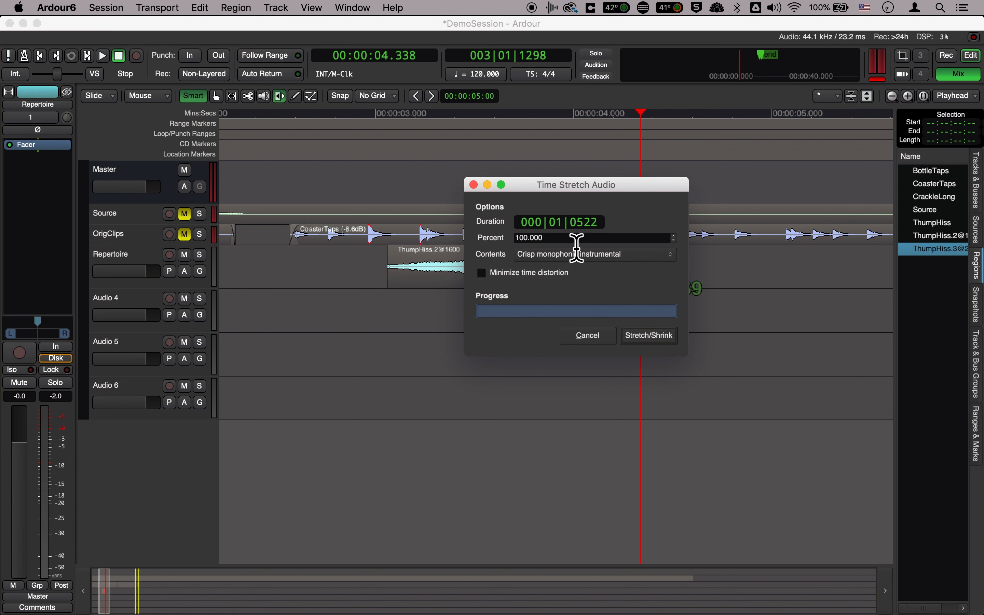
Display the stretch duration in minutes and seconds and set it to 00:00:06.045
right_click(590, 224)
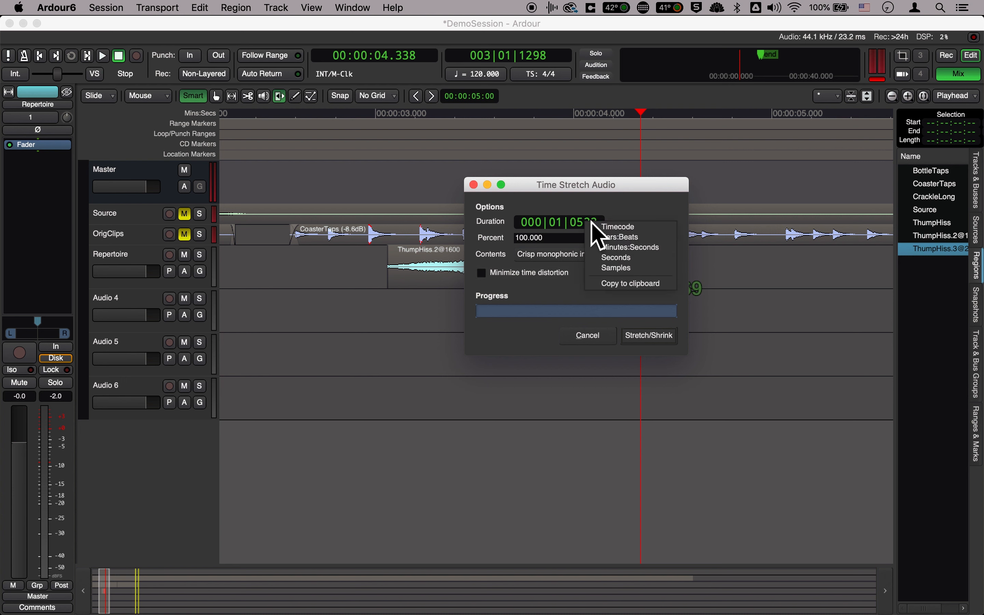
click(637, 237)
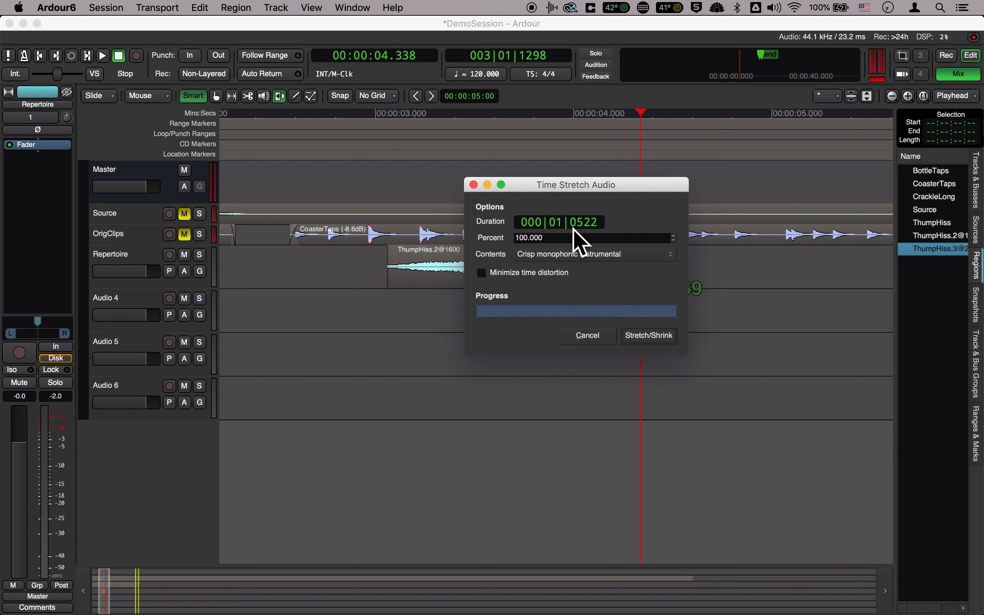
right_click(588, 225)
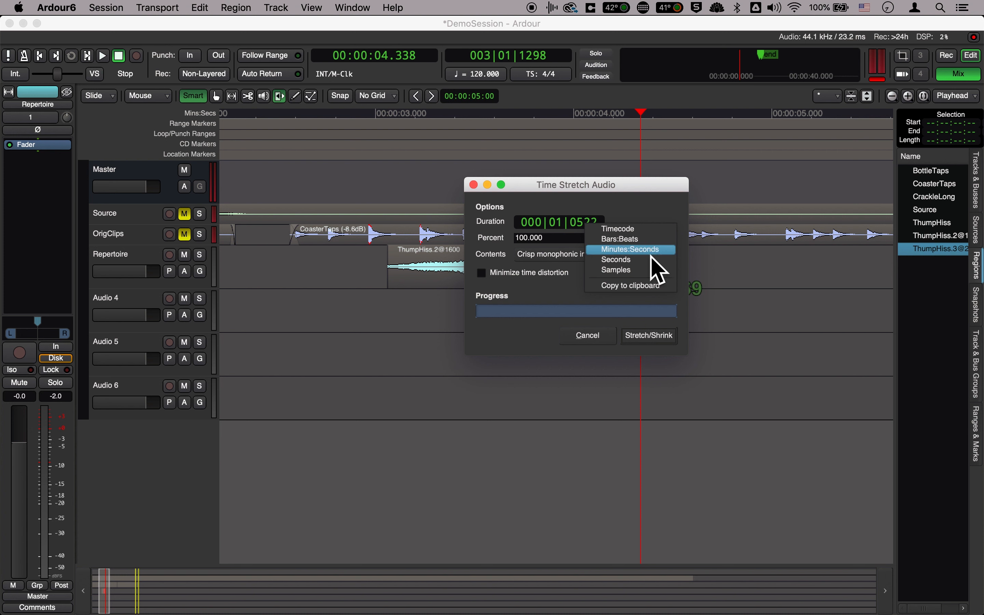
click(659, 272)
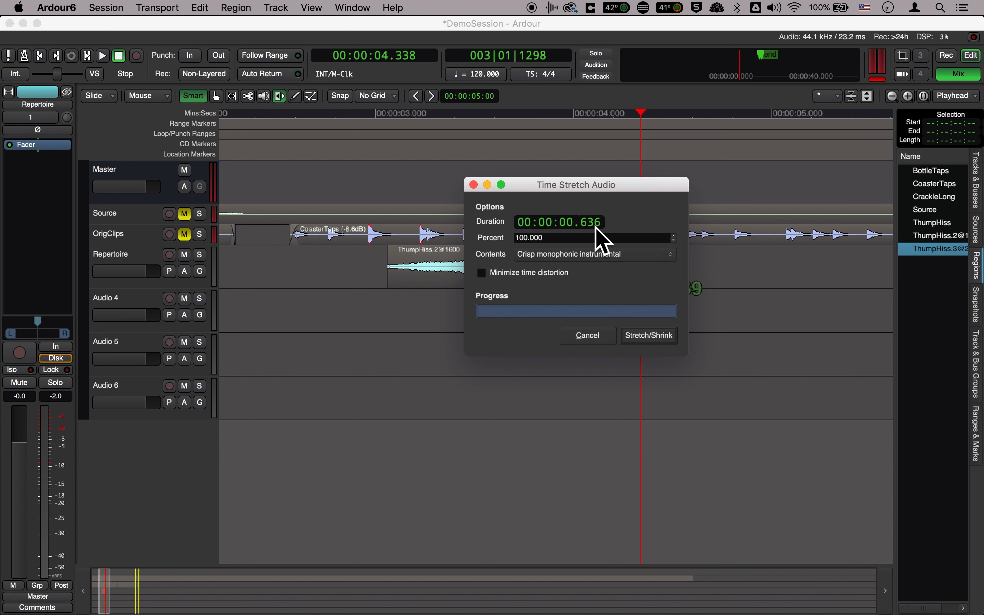
drag(595, 227, 590, 188)
scroll(574, 227, up, 1)
scroll(578, 222, up, 20)
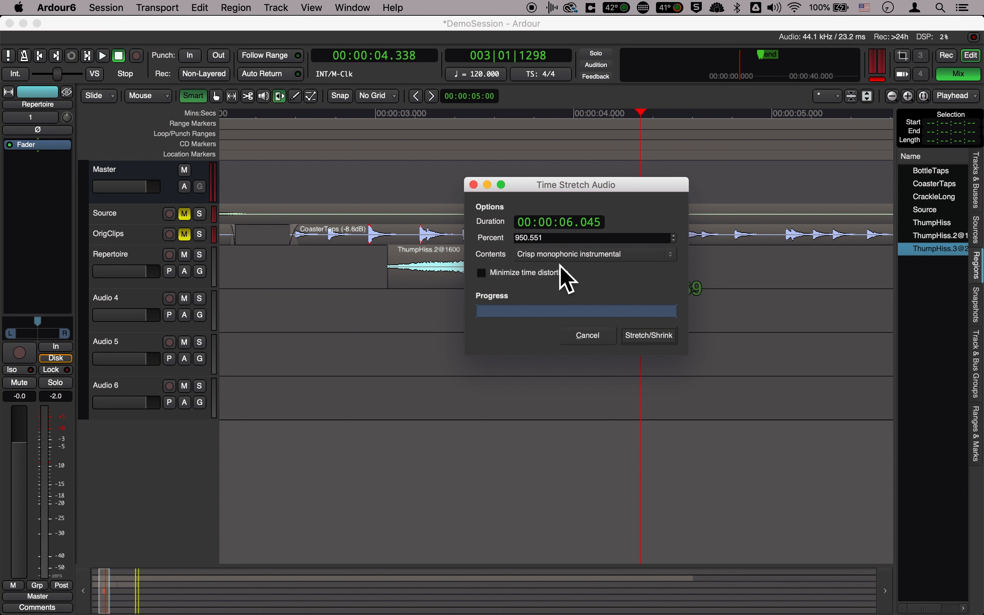
Set the stretch contents to Crisp monophonic instrumental and apply the time stretch to the forward clip
click(572, 260)
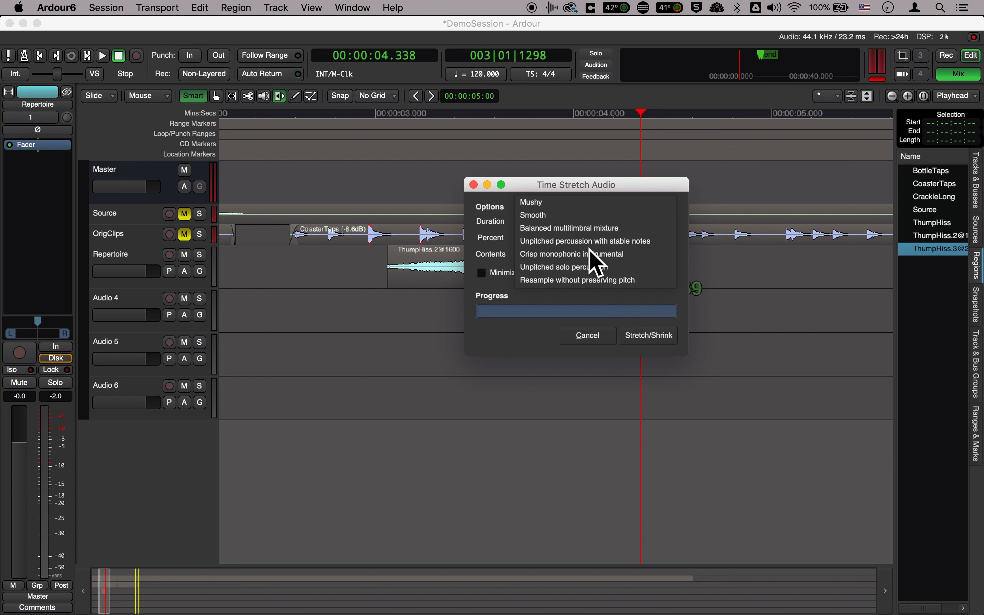
click(584, 280)
click(591, 259)
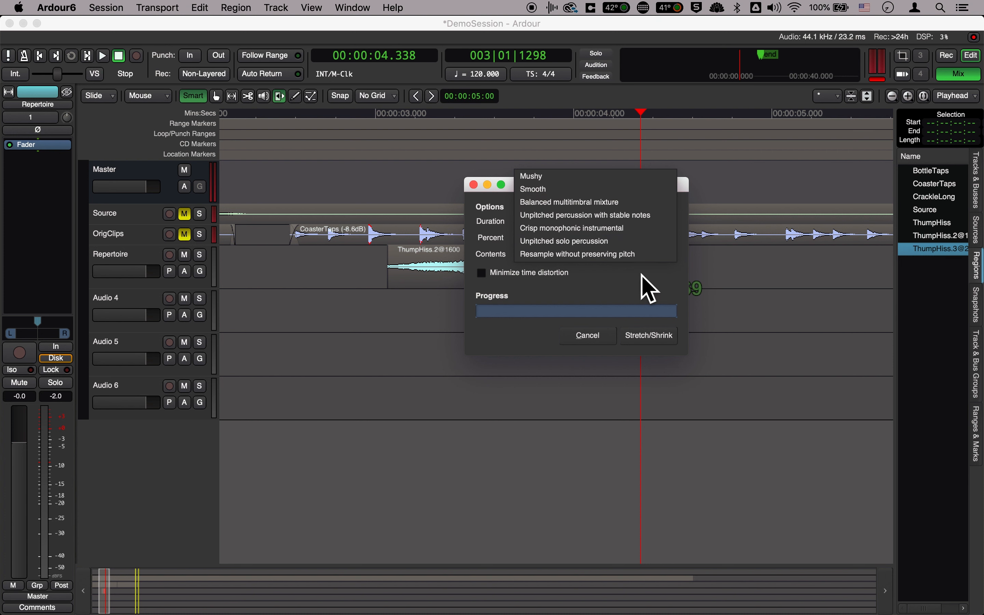
click(631, 228)
click(629, 257)
click(630, 256)
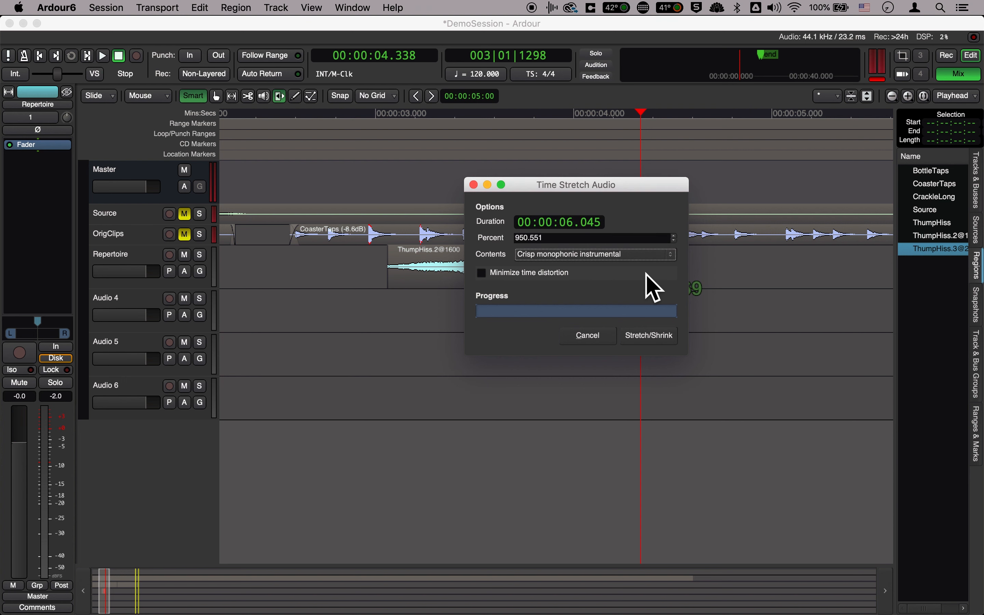
click(654, 339)
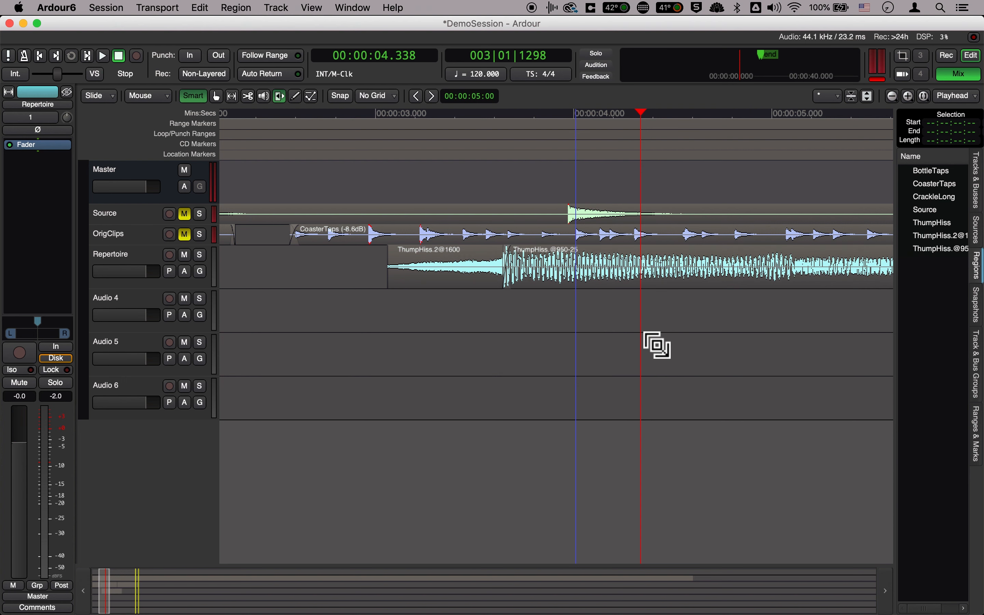
Play the reversed clip and the stretched forward clip through to the end, and stop playback
key(minus)
key(minus)
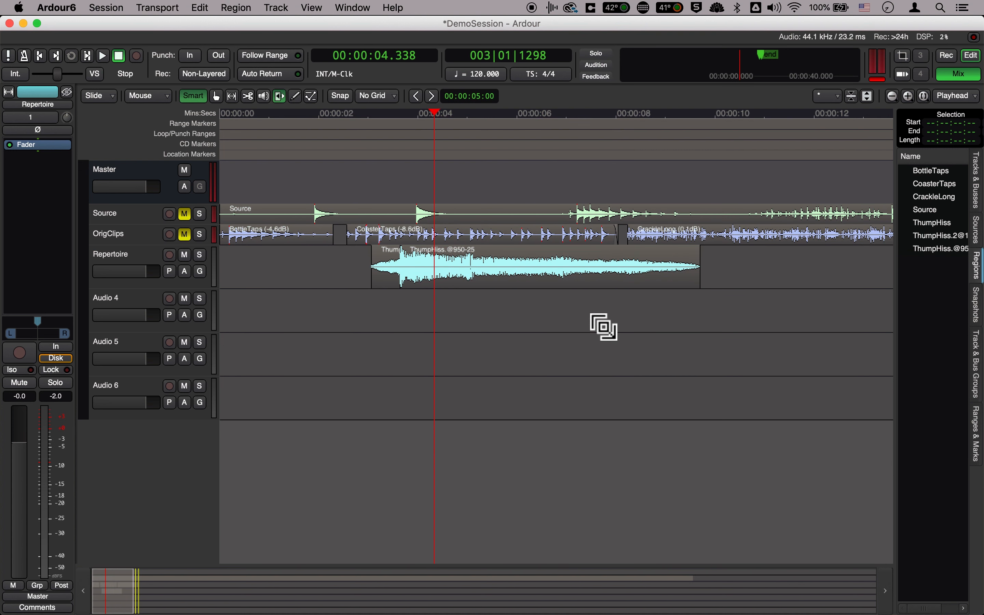
click(362, 117)
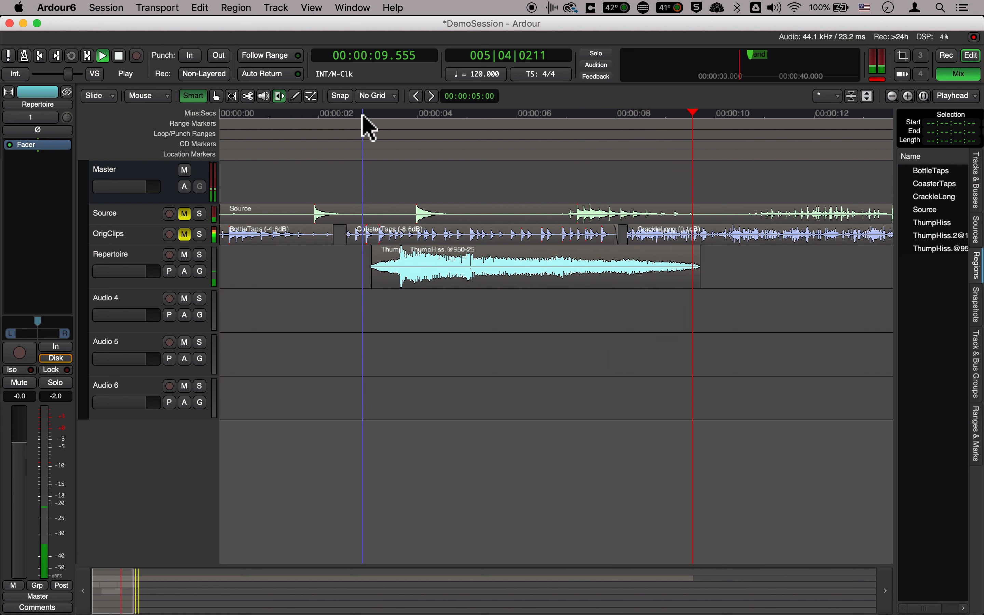
key(space)
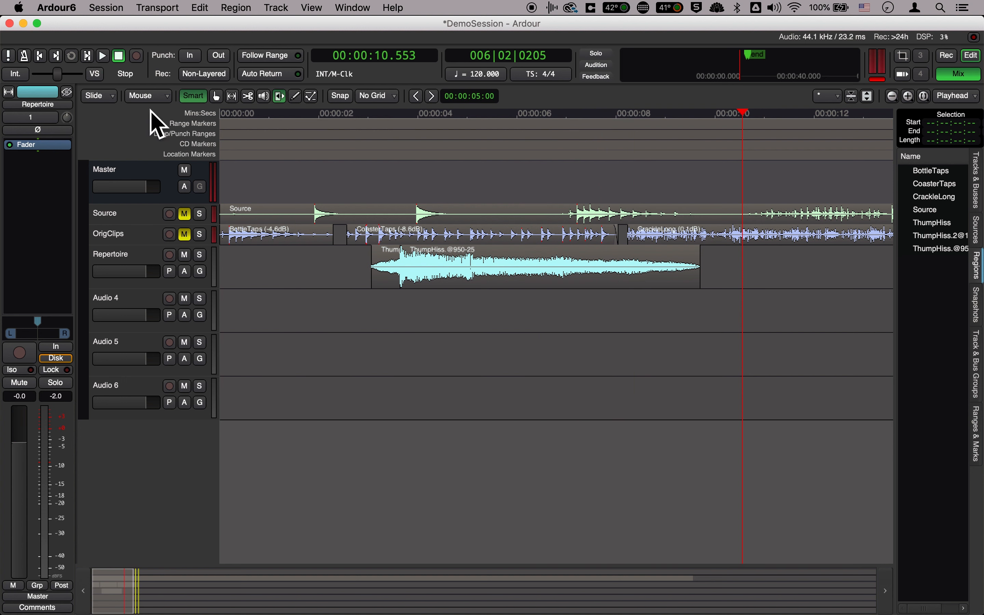
Return to Grab mode, add a long fade-out to the stretched clip from about 6 seconds, and place the playhead at 00:00:05.652
click(216, 96)
click(546, 279)
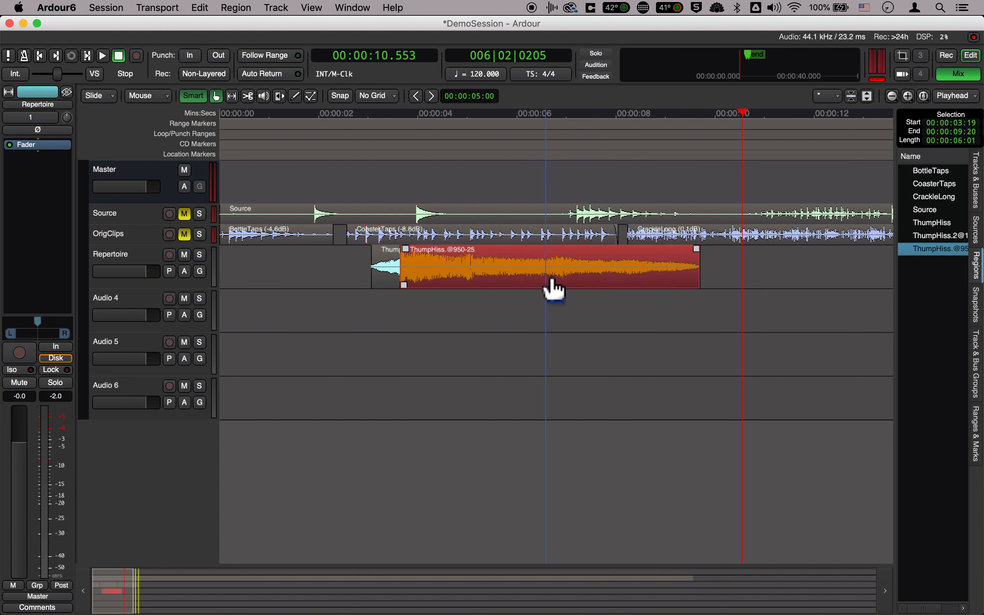
drag(699, 297, 512, 296)
click(501, 118)
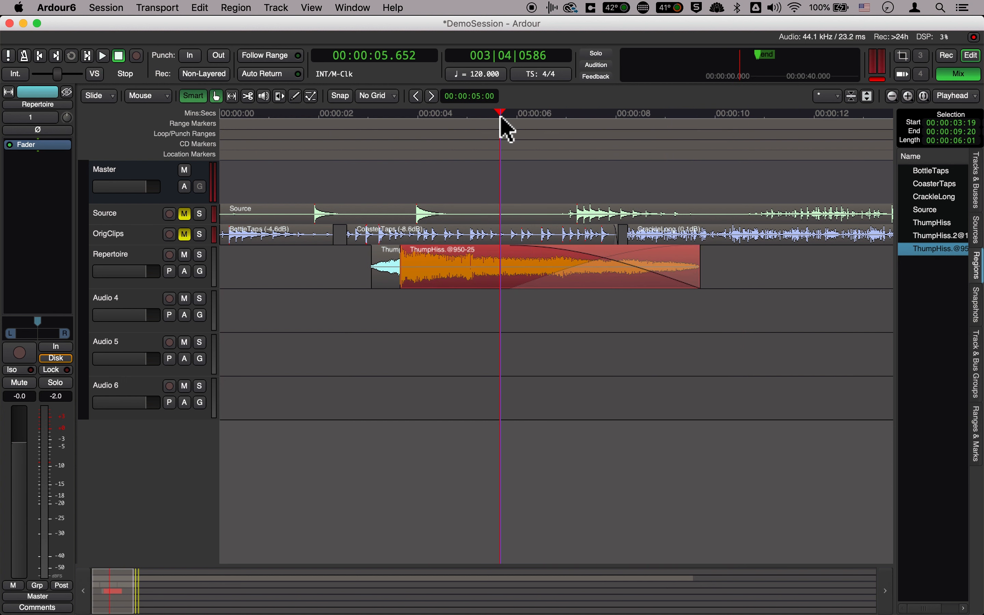
Play the stretched clip's long fade-out from 00:00:05.652, stop playback, and remove that fade-out from the clip
key(space)
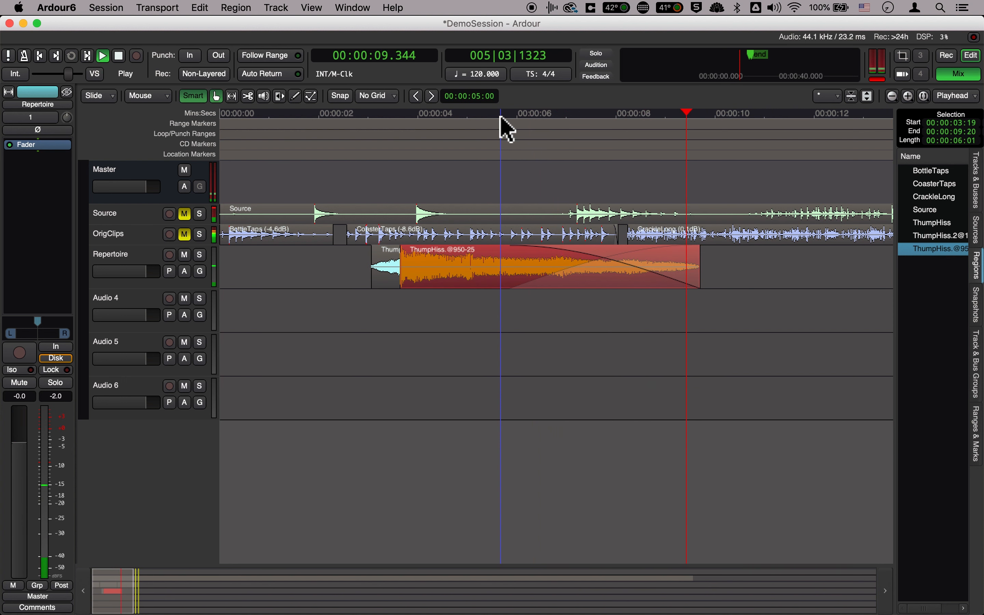
key(space)
click(390, 281)
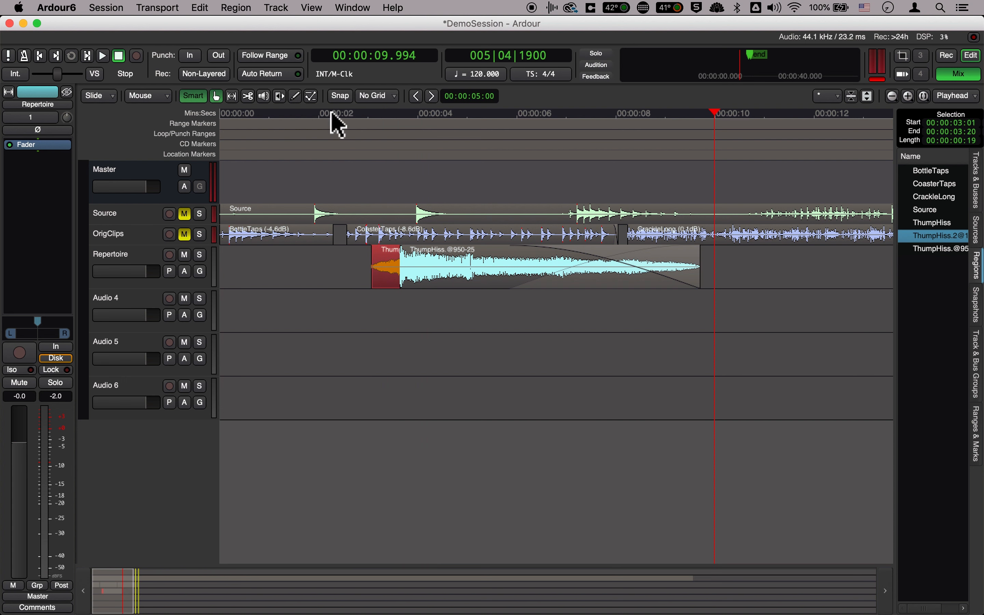
drag(353, 270, 361, 280)
click(480, 261)
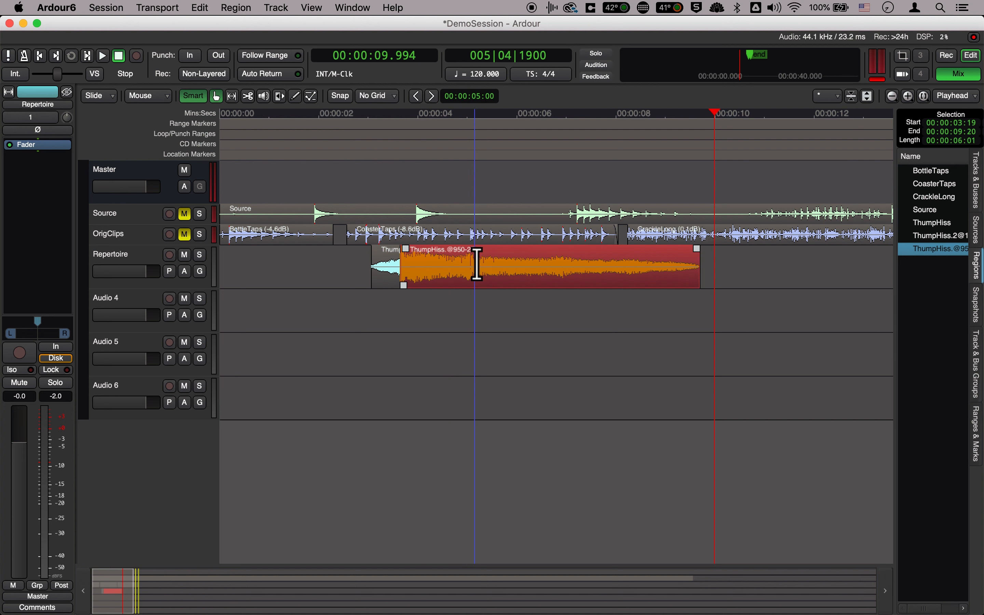
Clear the selection, play the reversed and stretched clips from just before the reversed clip, and stop playback
click(352, 275)
click(359, 114)
key(space)
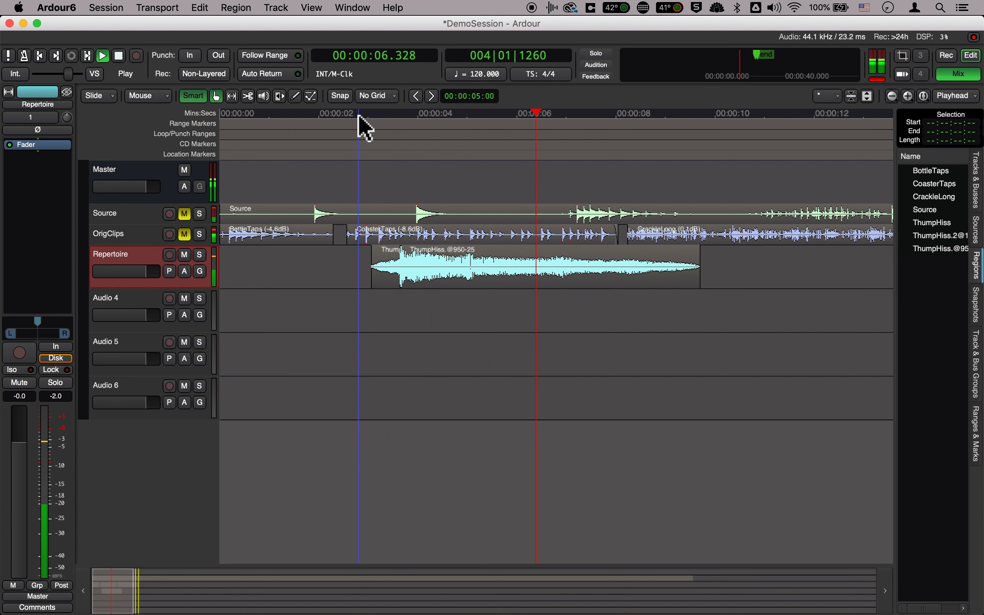
key(space)
Select the reversed clip and audition it with Play Selected Regions, stopping playback partway into the stretched clip
click(390, 289)
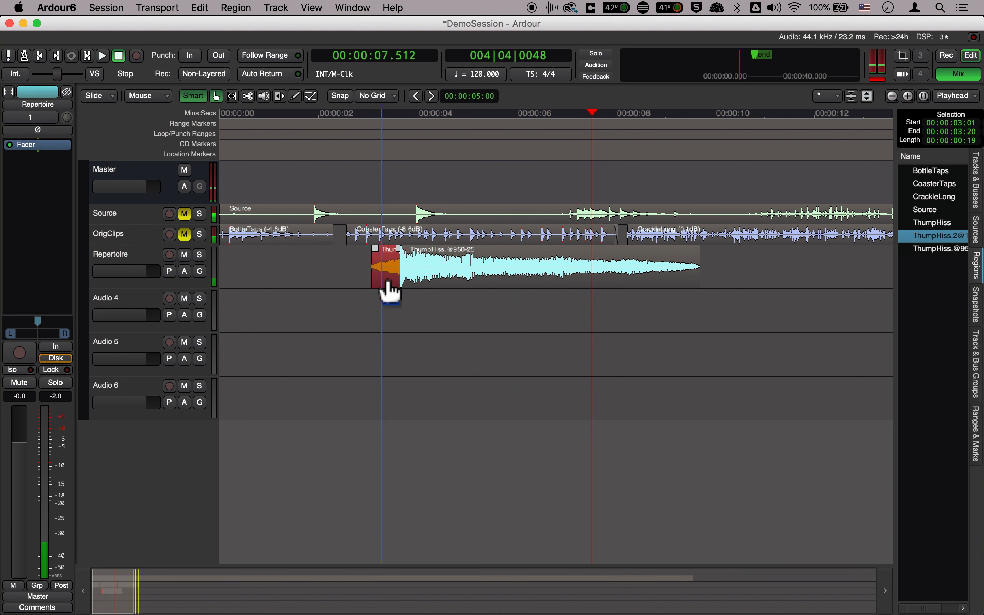
click(234, 9)
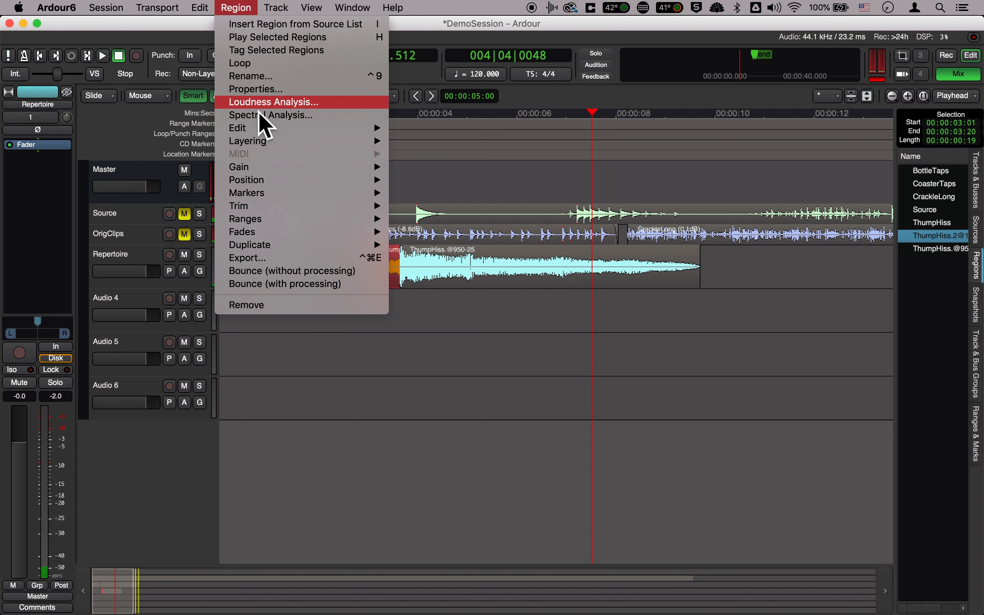
click(270, 36)
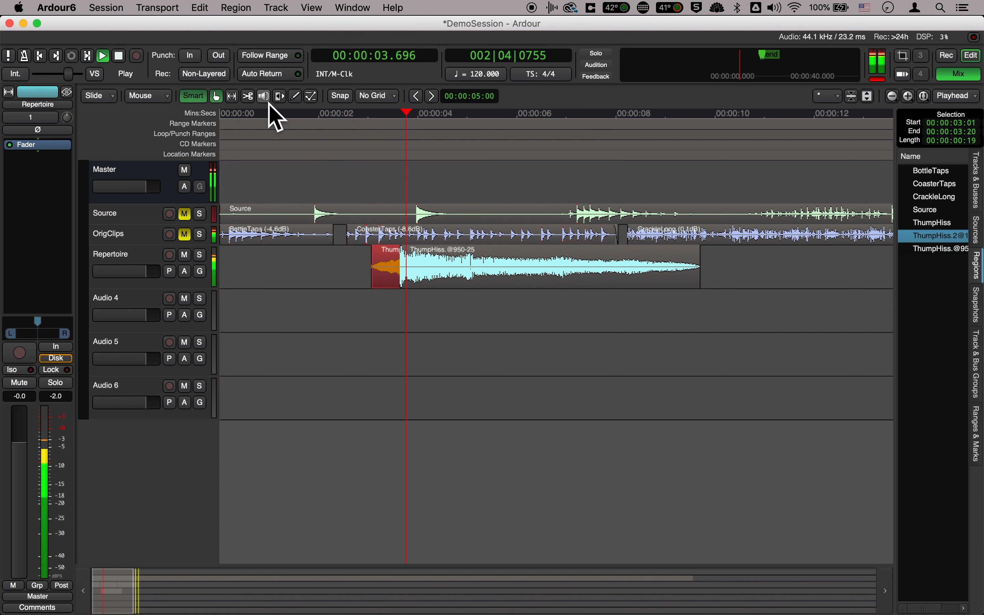
key(space)
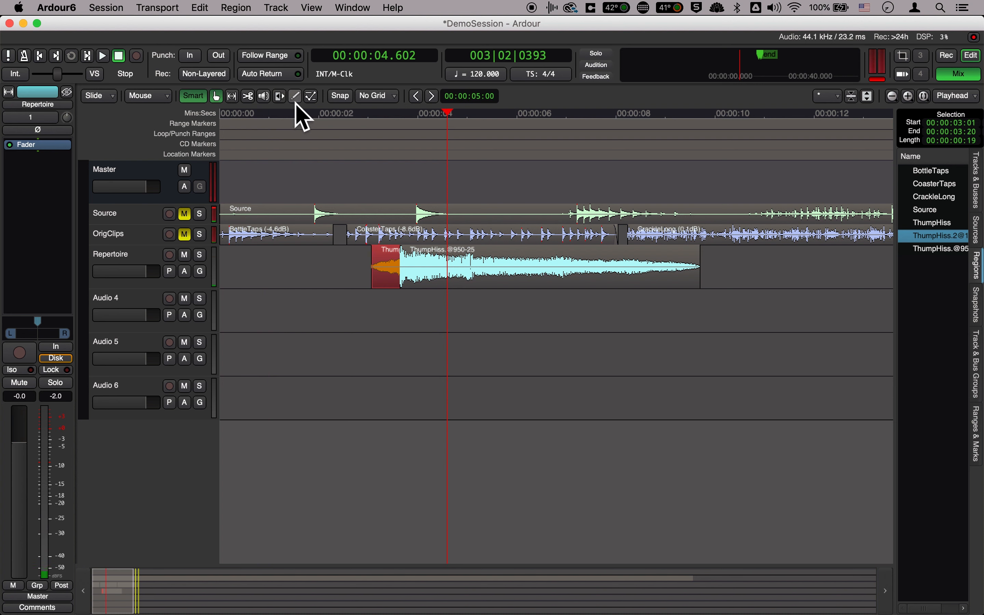
Time-stretch the reversed clip to 50 percent of its length, displaying the stretch duration in minutes and seconds
click(280, 96)
drag(386, 271, 395, 280)
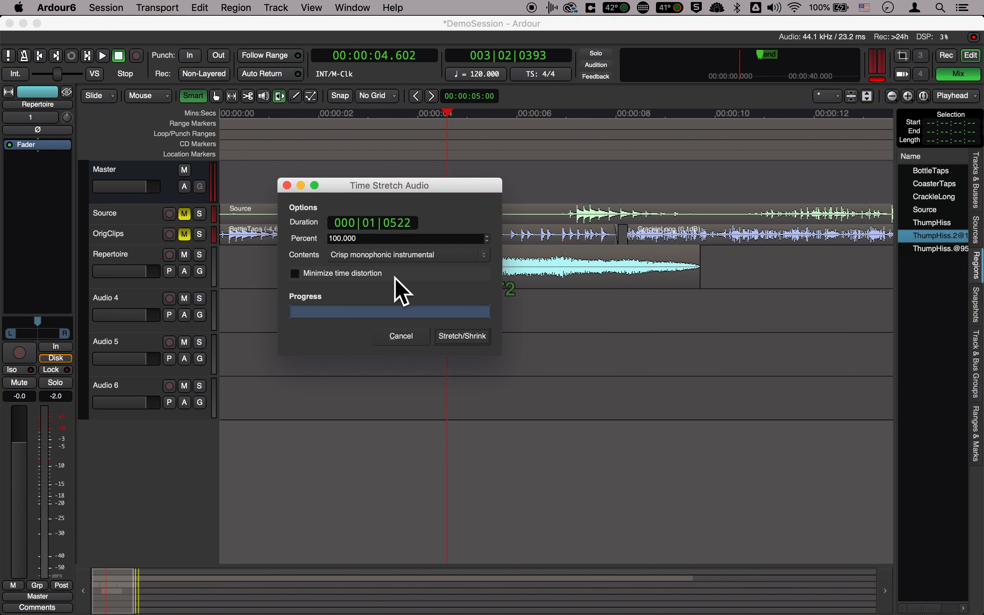
right_click(391, 224)
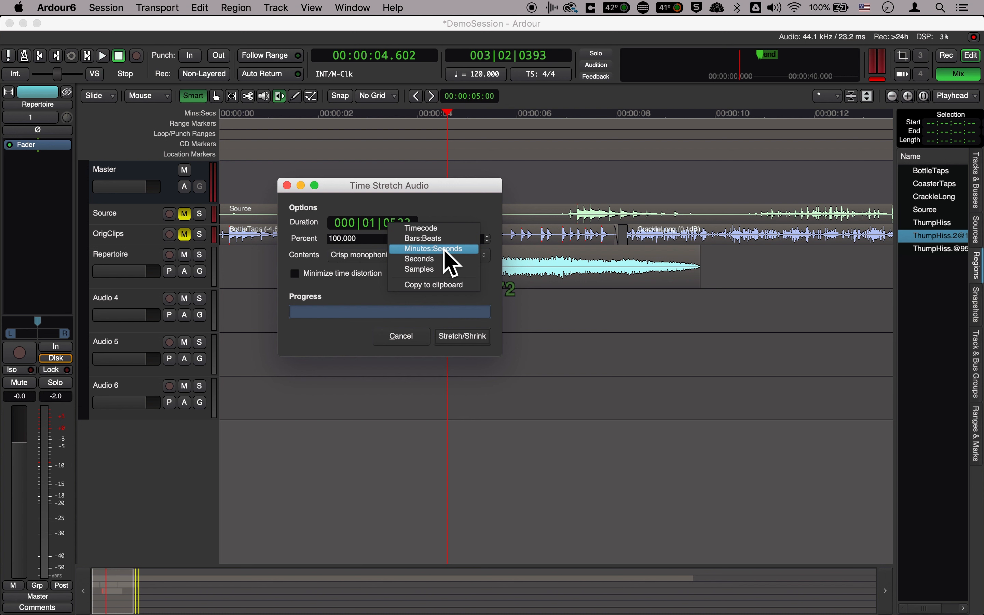
click(434, 249)
drag(353, 257, 323, 243)
text(50)
click(445, 340)
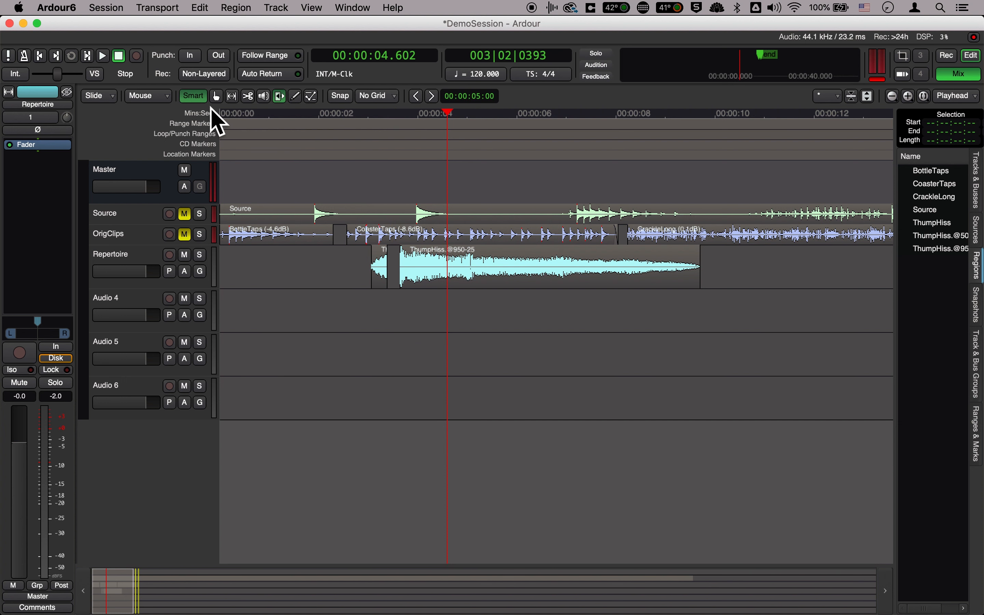
Return to Grab mode, move the shortened reversed clip up to the start of the stretched clip, and place the playhead at 00:00:03.598
click(216, 96)
drag(378, 281, 398, 297)
click(399, 117)
Align the reversed clip's end exactly with the stretched clip's start, and shorten the stretched clip's fade-in
key(equal)
key(equal)
key(equal)
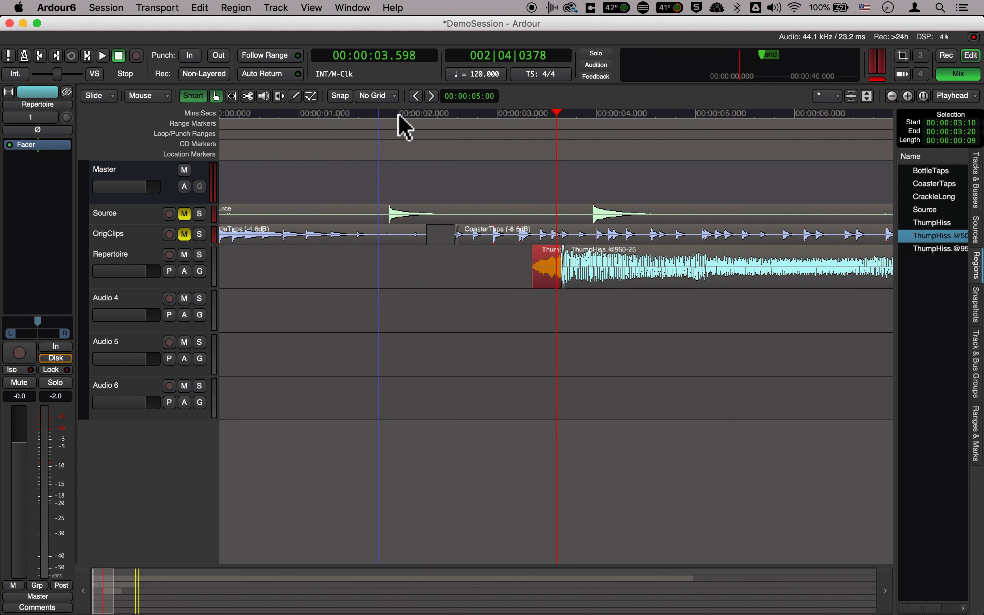
key(equal)
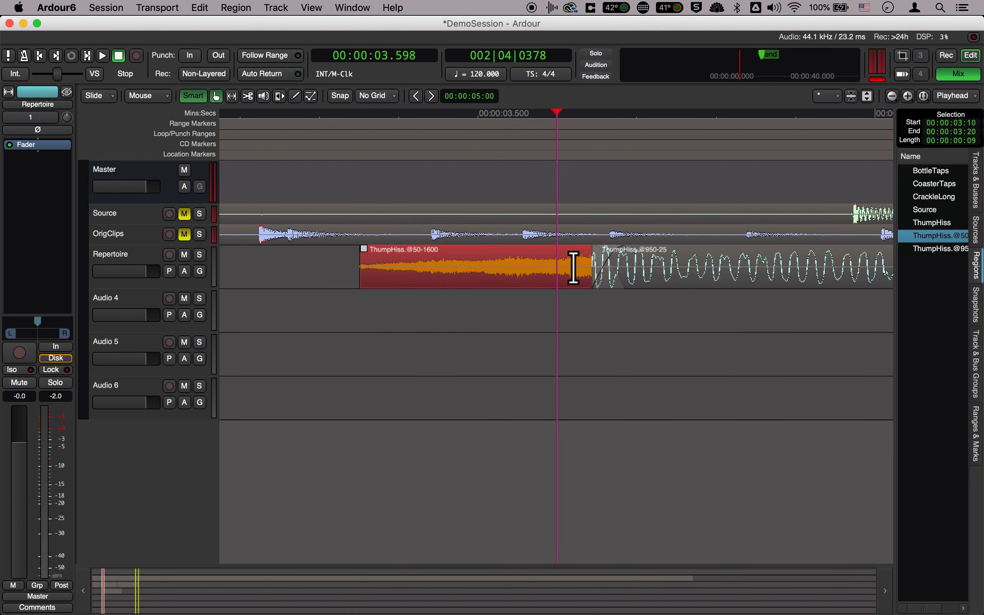
mouse_move(503, 290)
mouse_down()
mouse_move(520, 292)
mouse_move(479, 292)
mouse_move(501, 280)
mouse_up()
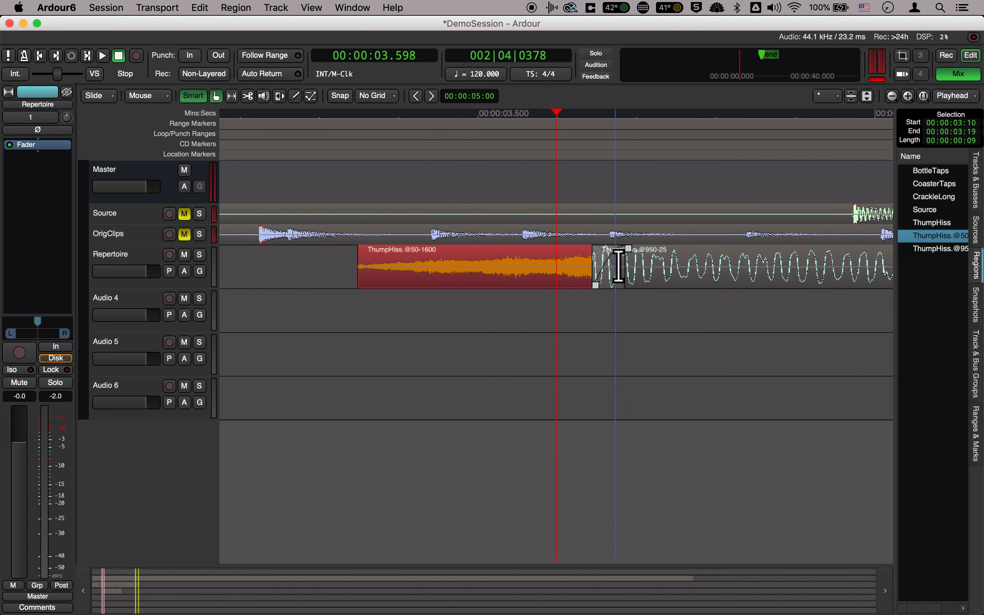
drag(626, 257, 609, 256)
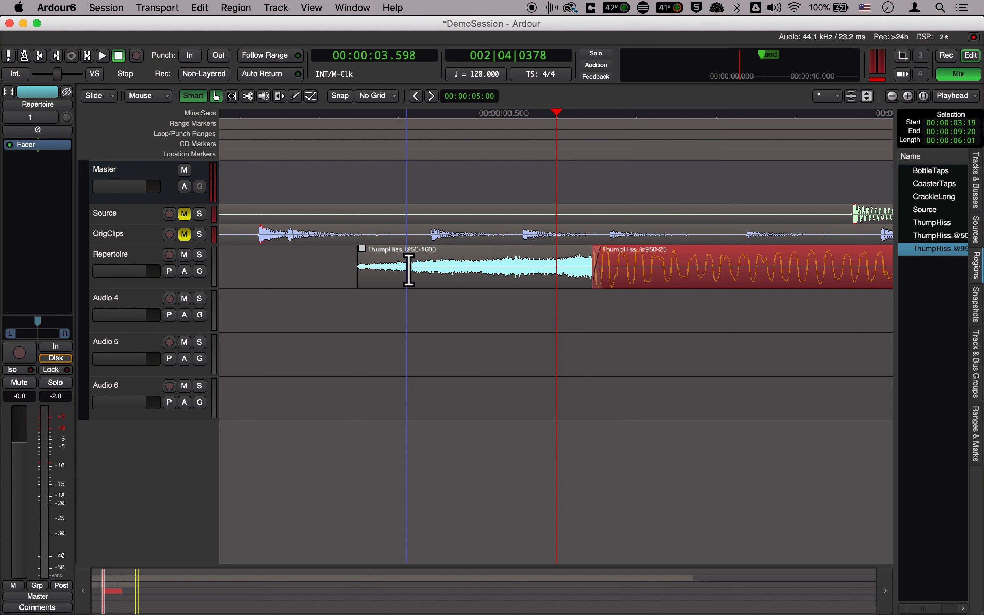
Play the transition from the reversed clip into the stretched clip twice, starting just before the reversed clip
click(337, 116)
key(space)
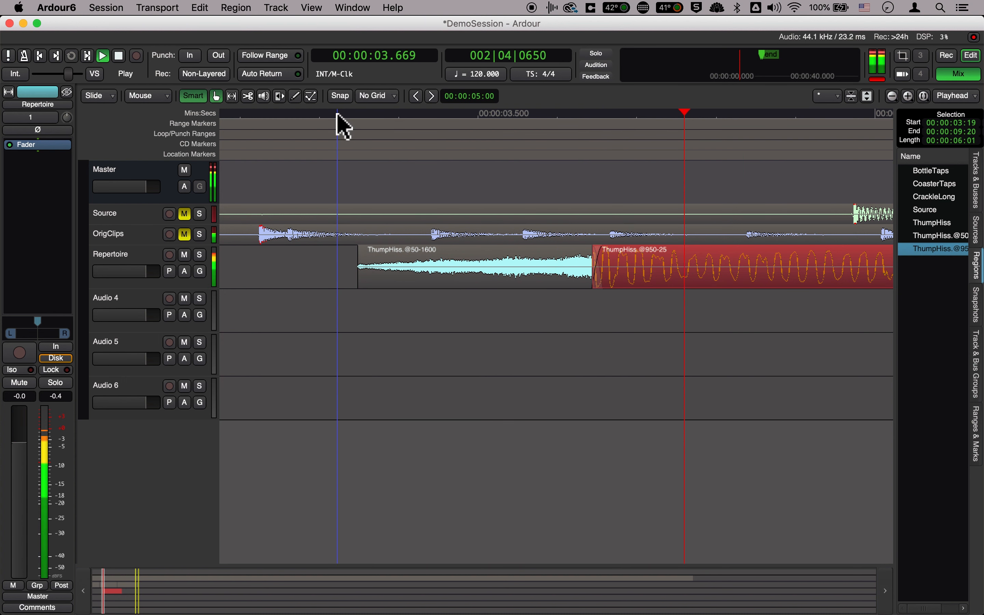
key(space)
click(326, 114)
key(space)
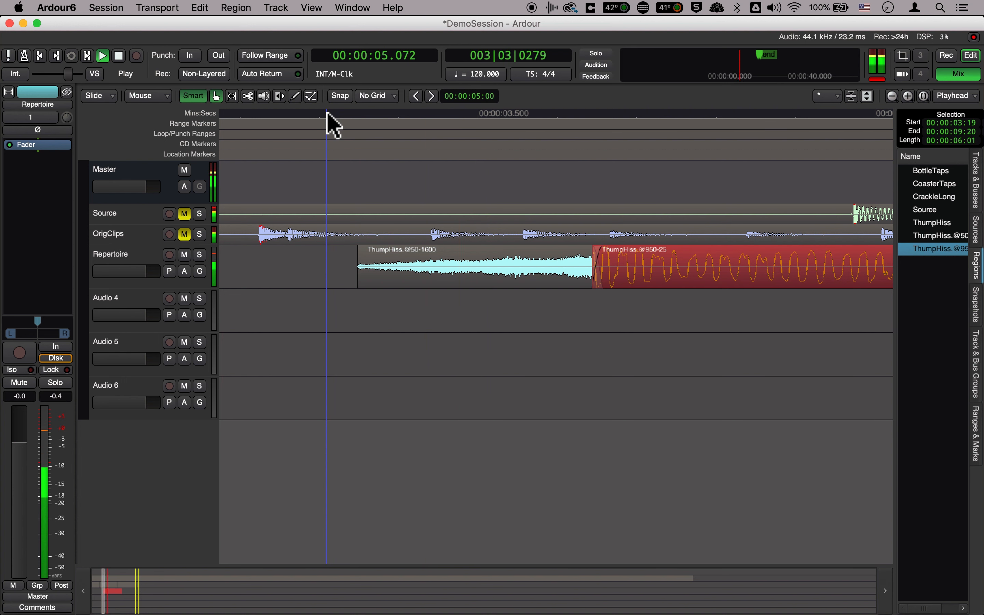
key(space)
Add a fade-in over about the first half of the reversed clip, and play both clips through to the end
drag(365, 252, 472, 253)
click(334, 118)
key(space)
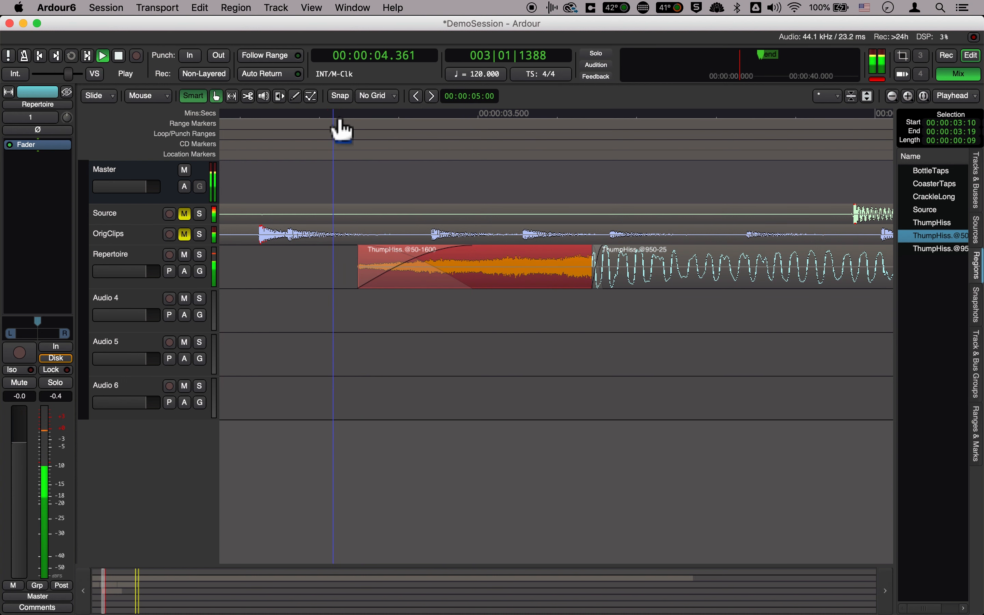
key(minus)
key(minus)
key(minus)
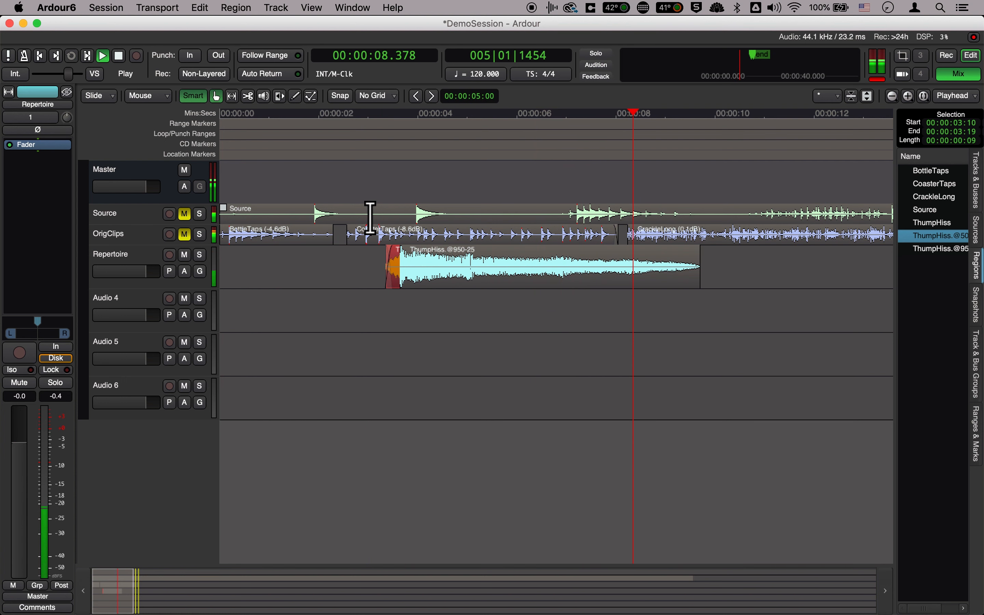
key(space)
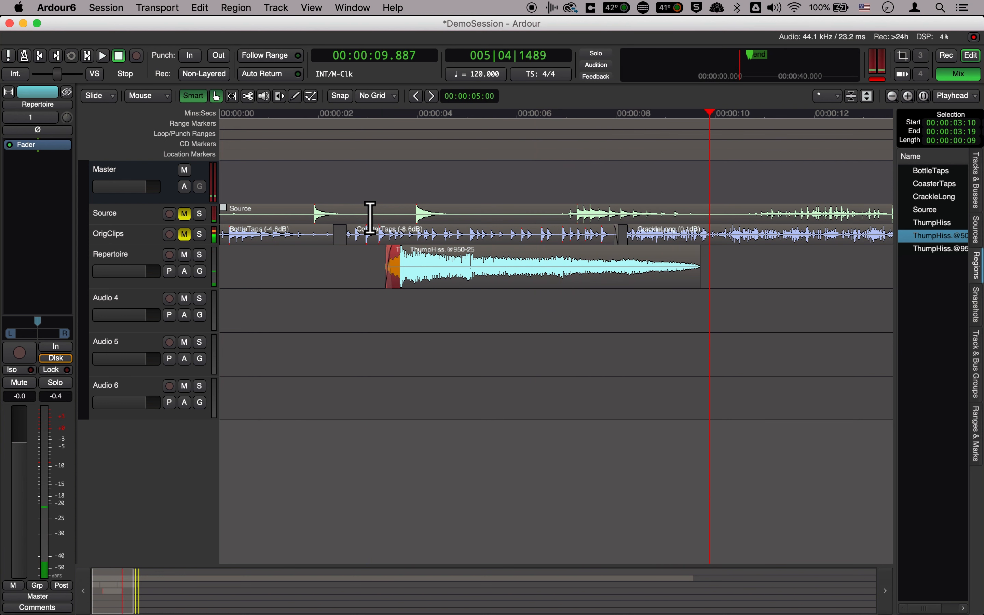
Move the stretched clip away from the reversed clip to start at 00:00:04:17, and play it on its own
click(436, 282)
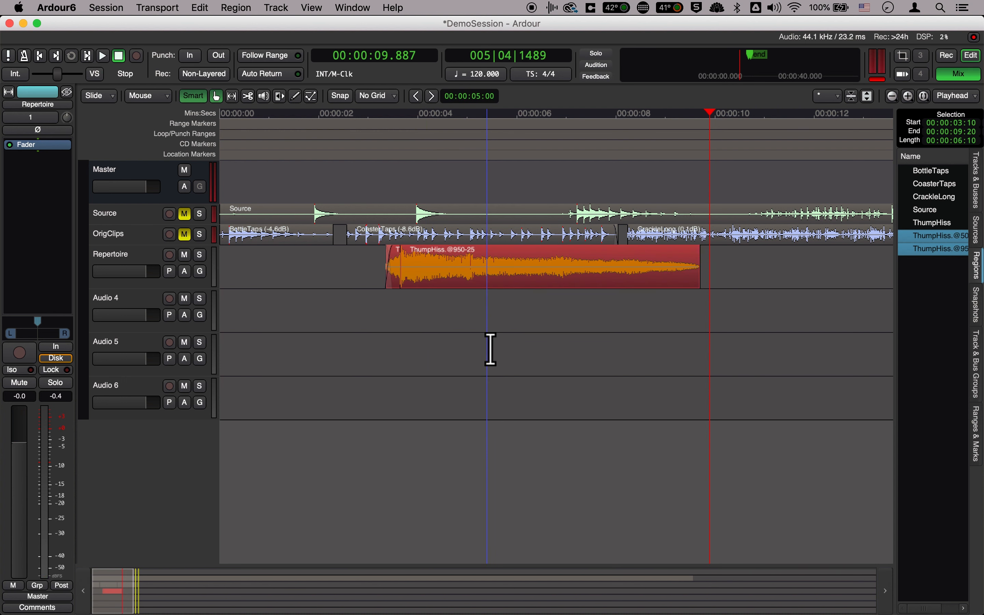
click(476, 321)
drag(443, 282, 500, 280)
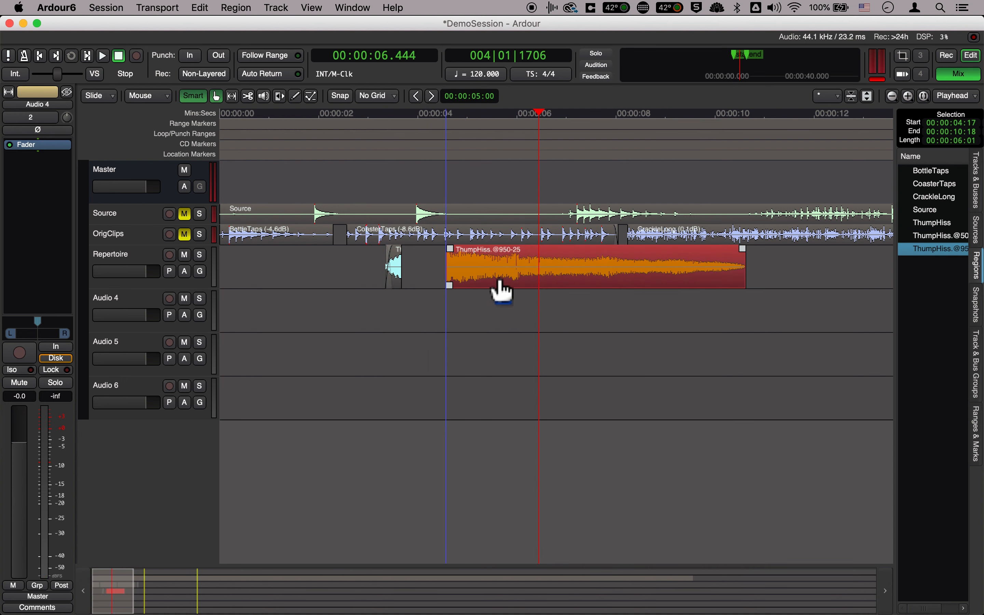
click(437, 115)
key(space)
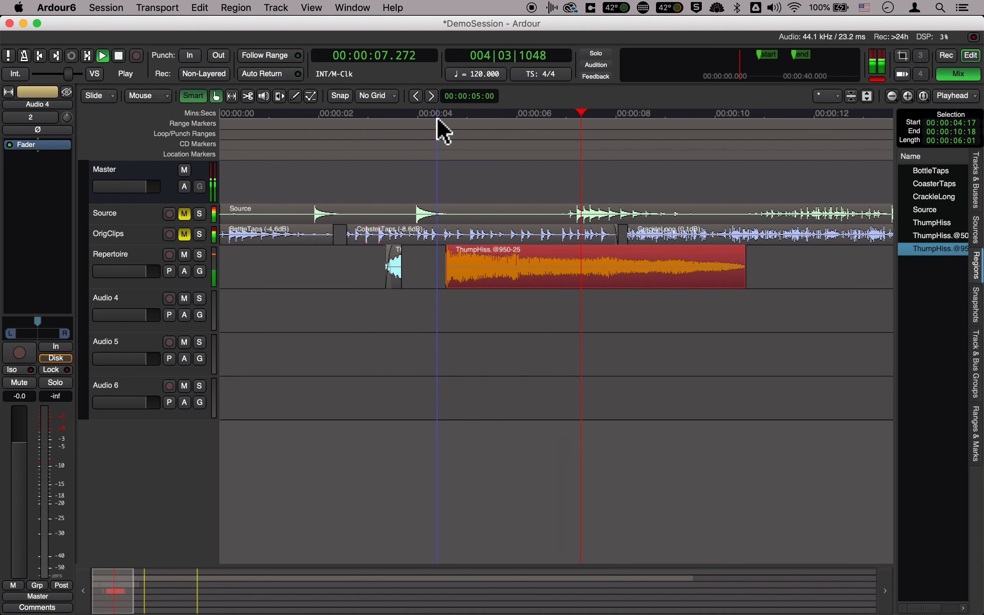
key(space)
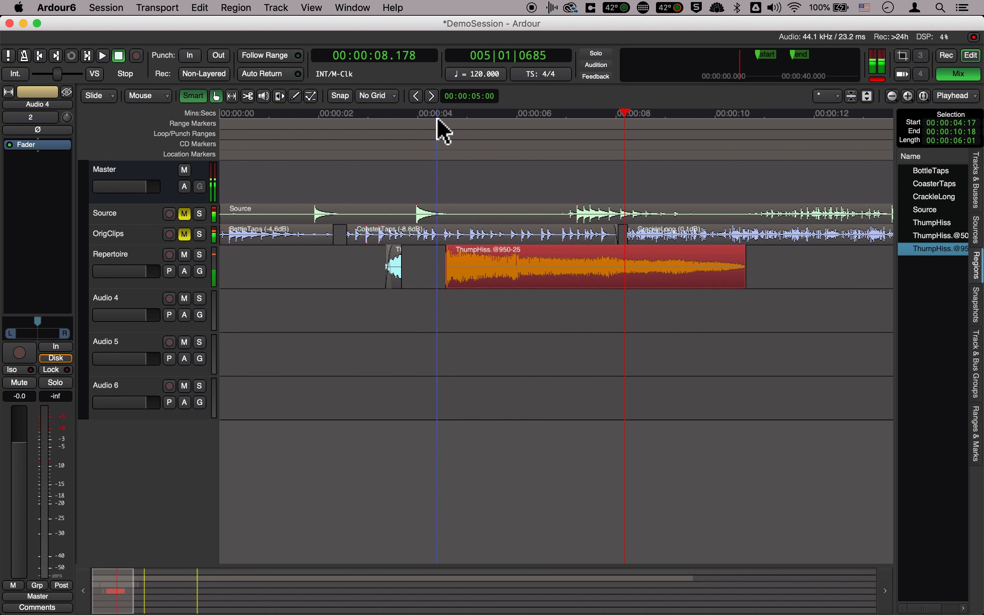
Rename the stretched clip as BoomHiss and export the region as BoomHiss.wav in the Amazon Music WAV, 16-bit, 48 kHz format
double_click(496, 256)
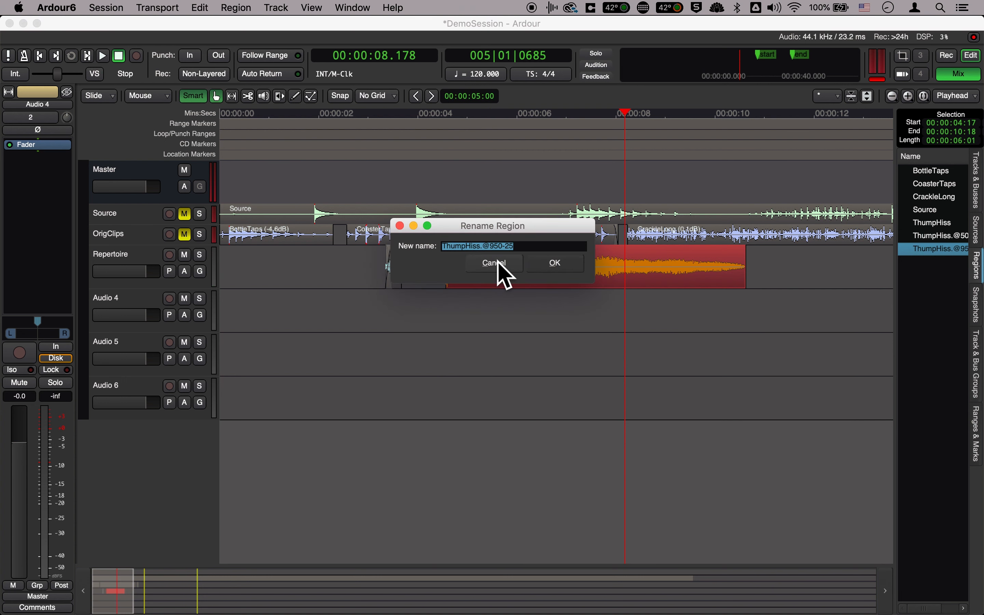
text(BoomHiss)
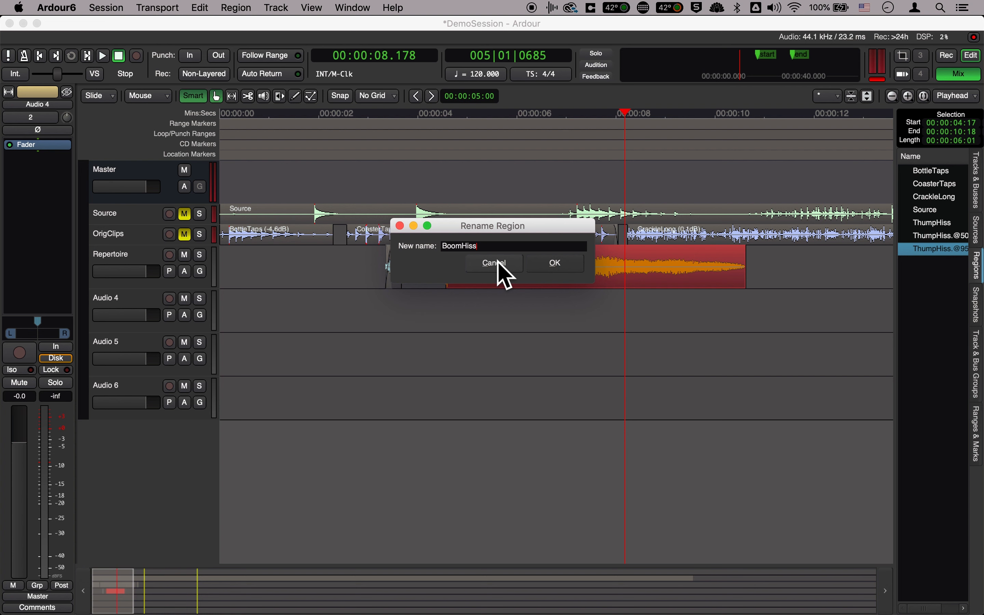
key(Return)
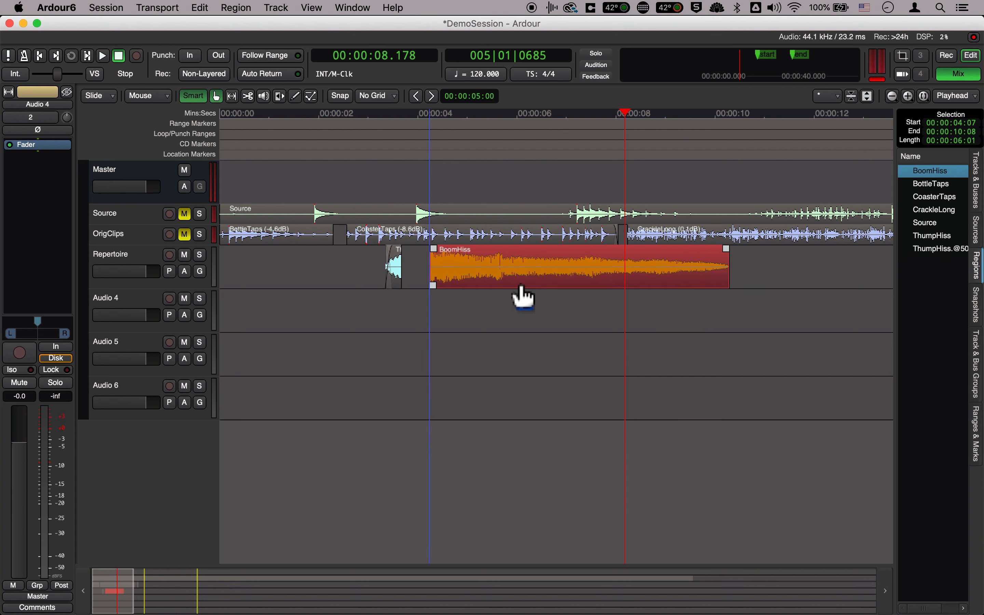
key(alt+e)
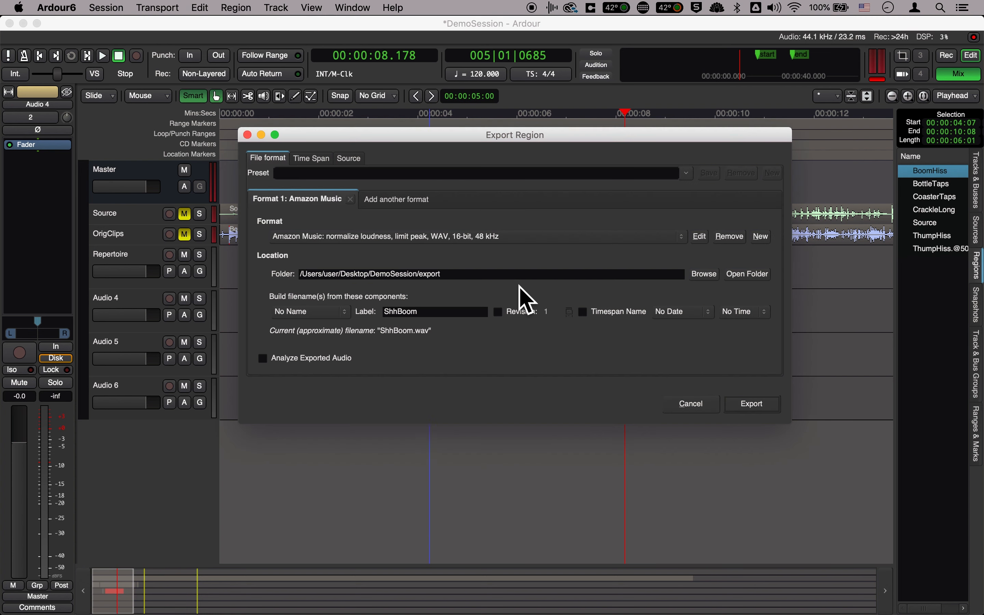
click(749, 404)
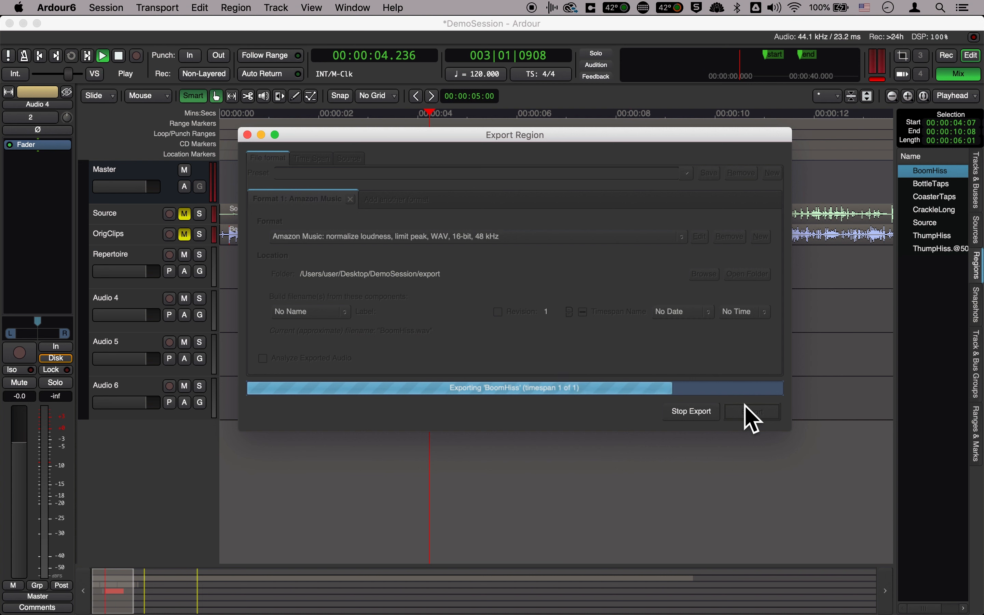
In Finder, preview the exported BoomHiss.wav and move it from the export folder to the Sounds folder
key(space)
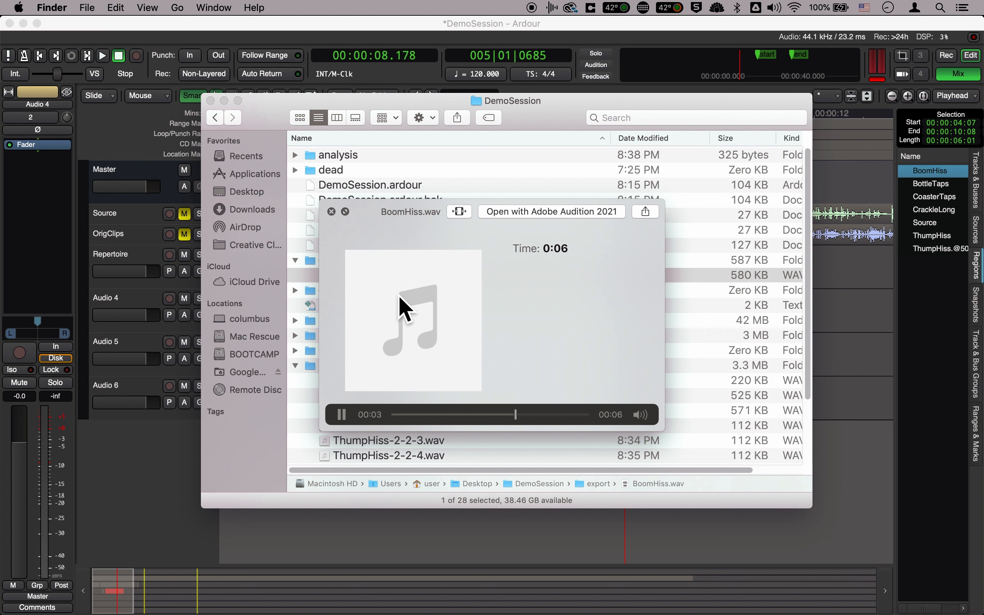
key(space)
drag(337, 280, 353, 379)
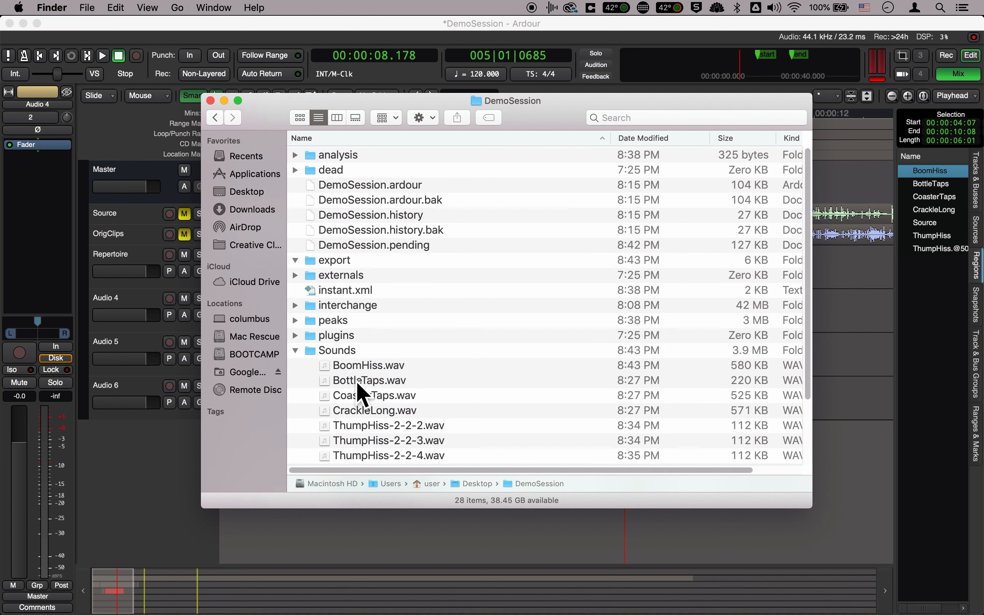
scroll(389, 420, down, 5)
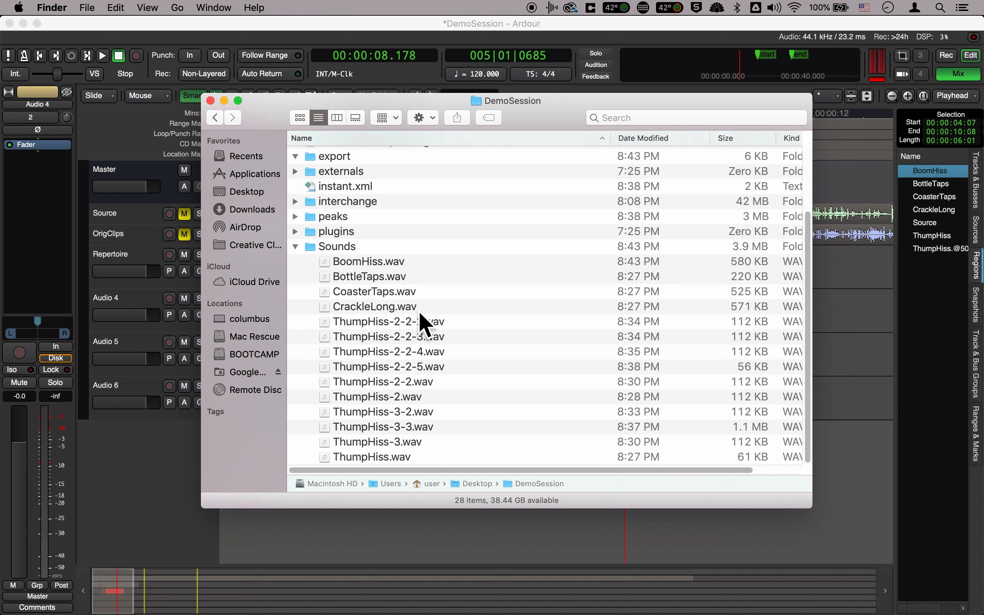
drag(518, 99, 566, 110)
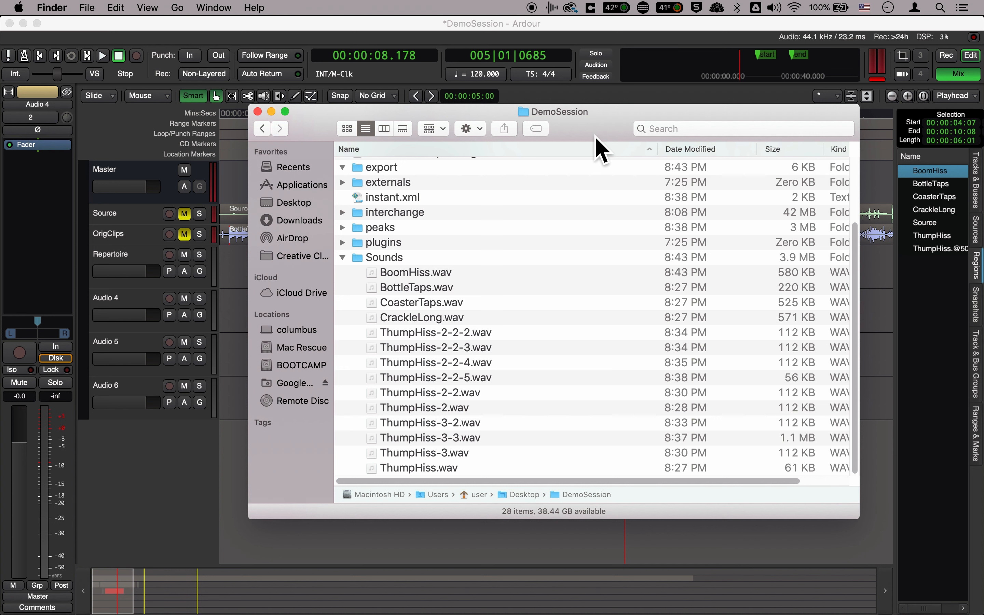
In Ardour, move the BoomHiss clip back against the reversed clip at 00:00:03:19, and play both from 00:00:03.102
drag(524, 285, 497, 284)
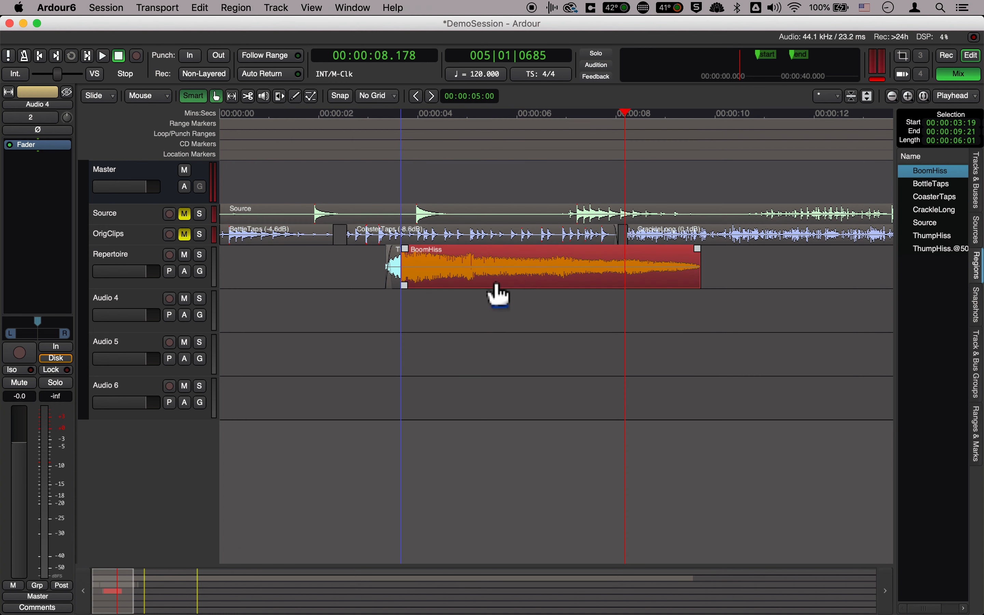
drag(385, 118, 373, 124)
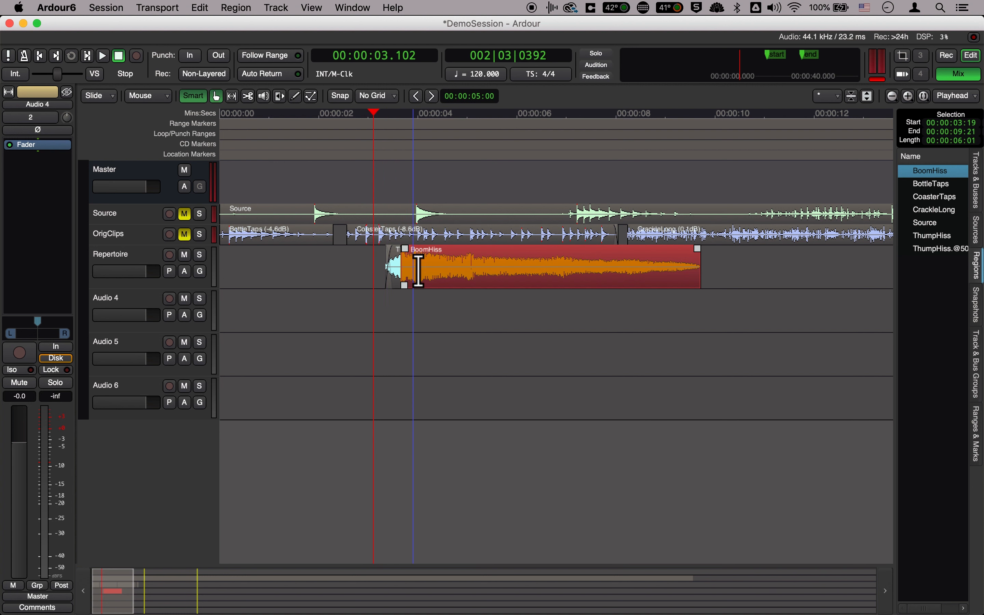
key(space)
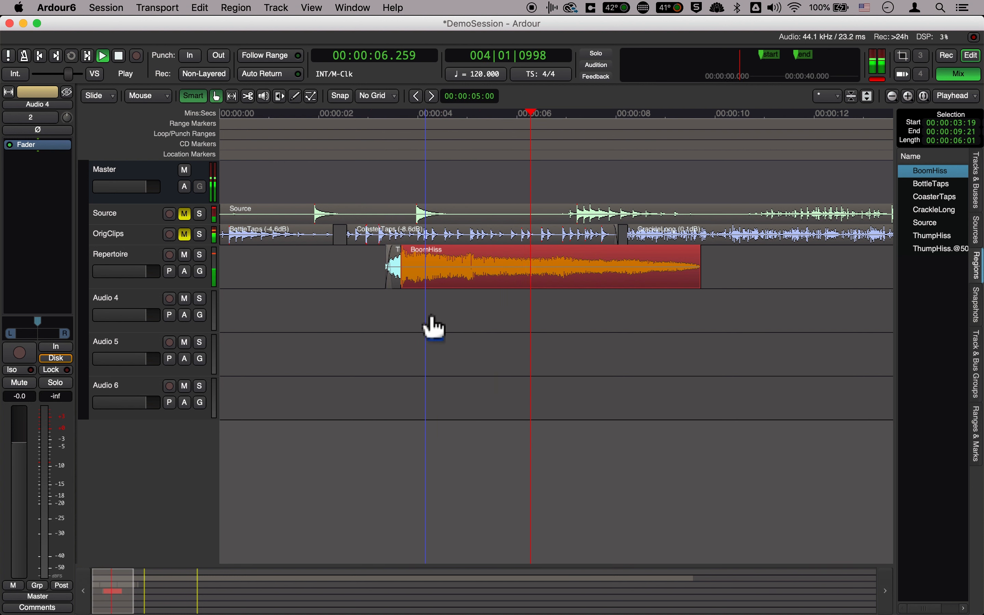
Stop playback, select the reversed clip together with BoomHiss on the Repertoire track, and set the session start and end from this selection
key(space)
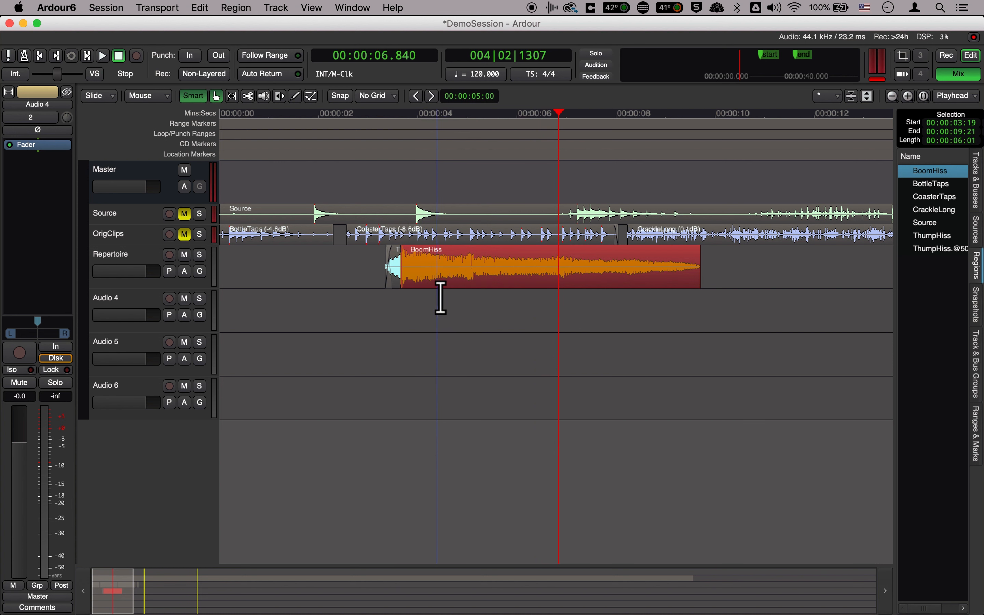
click(393, 284)
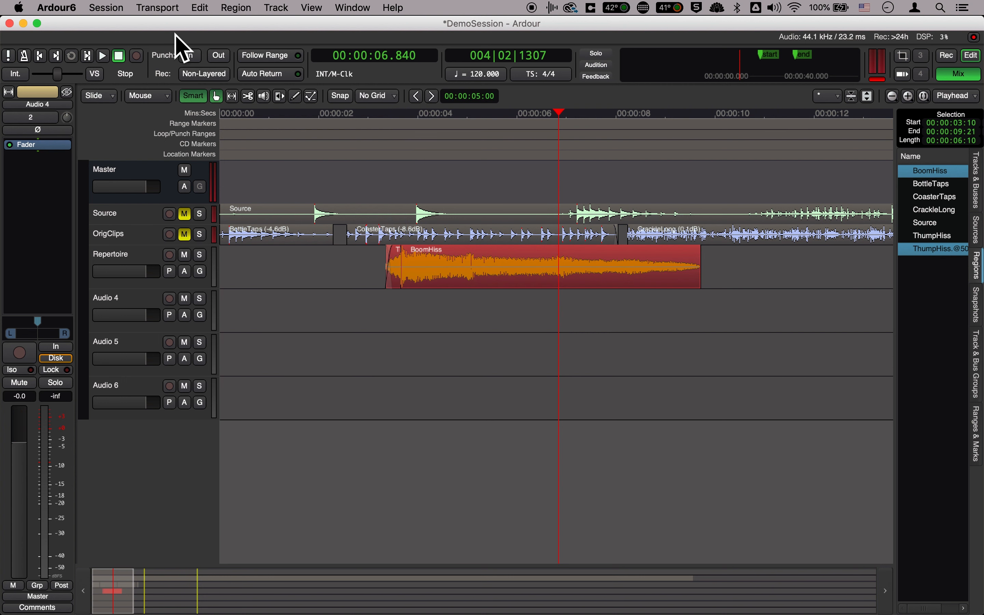
click(123, 12)
mouse_move(171, 273)
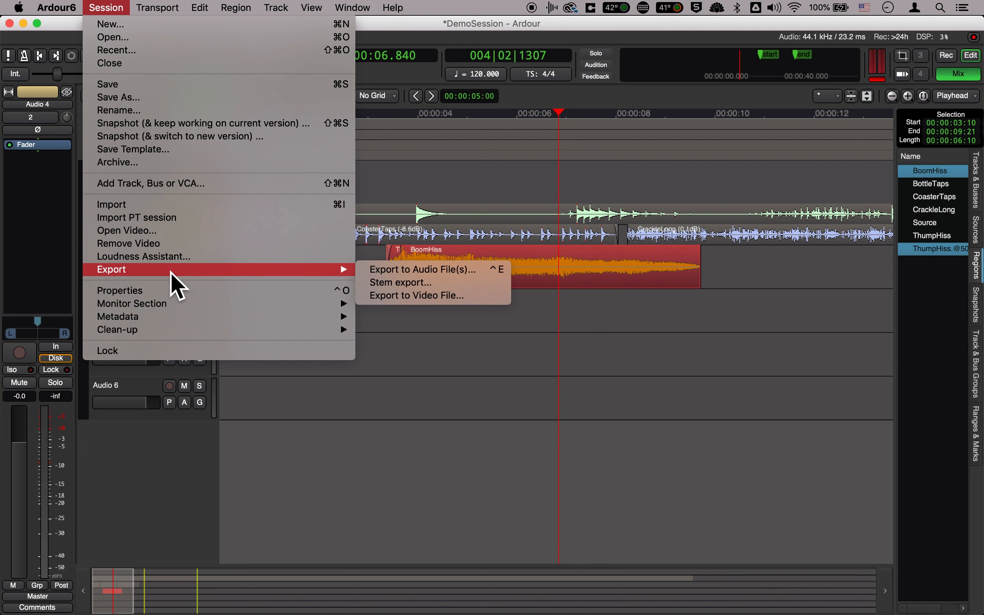
key(Escape)
click(174, 9)
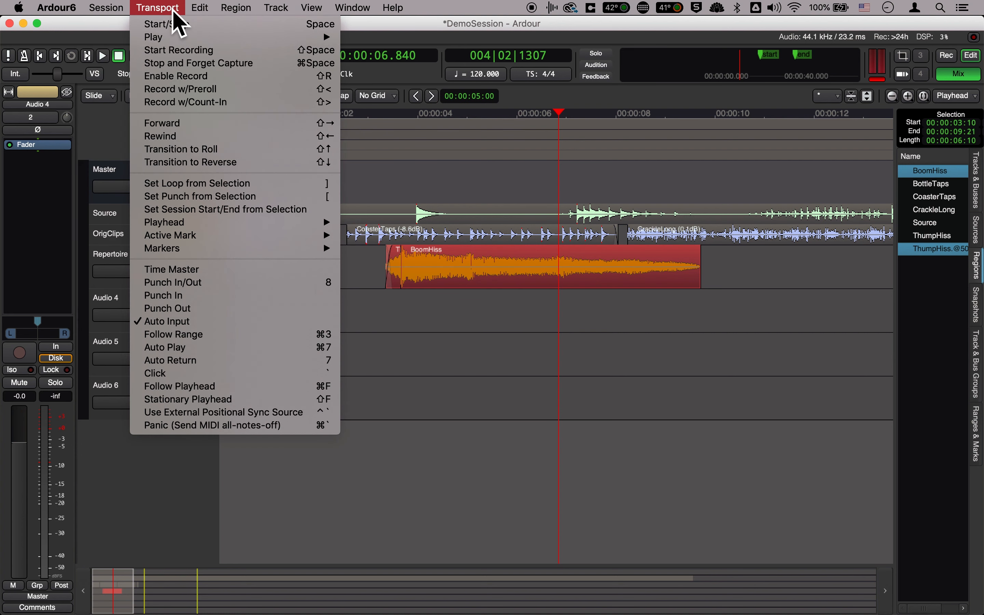
click(201, 217)
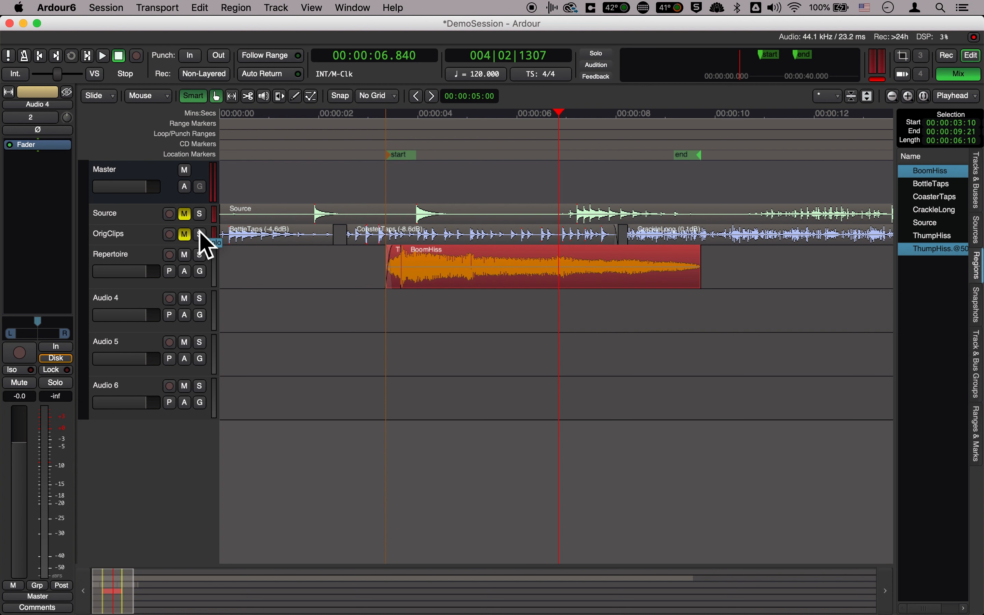
Export the session range to an audio file with the label ShhBoom, excluding the timespan name from the filename
click(117, 9)
mouse_move(285, 270)
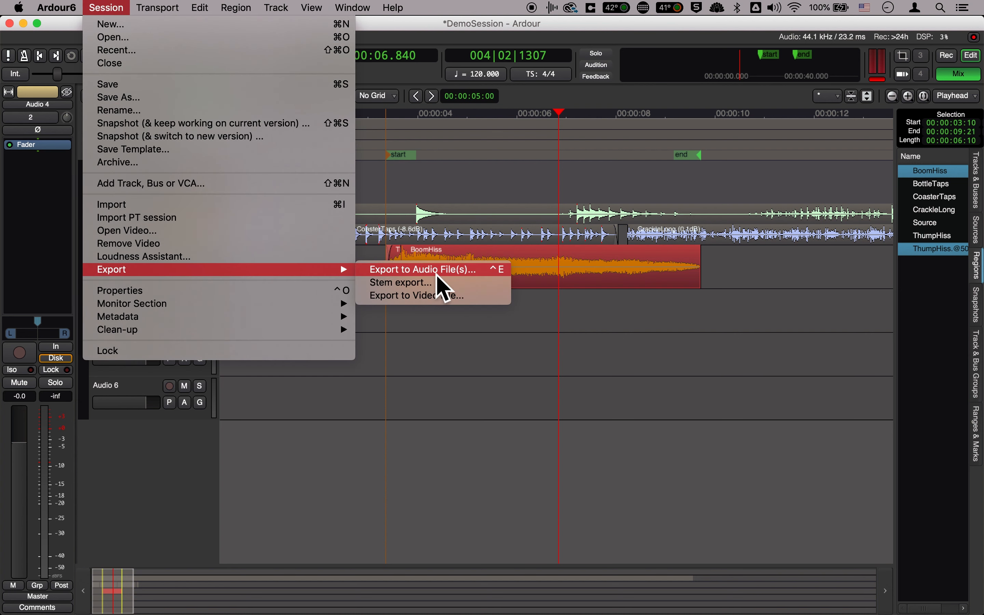
click(506, 278)
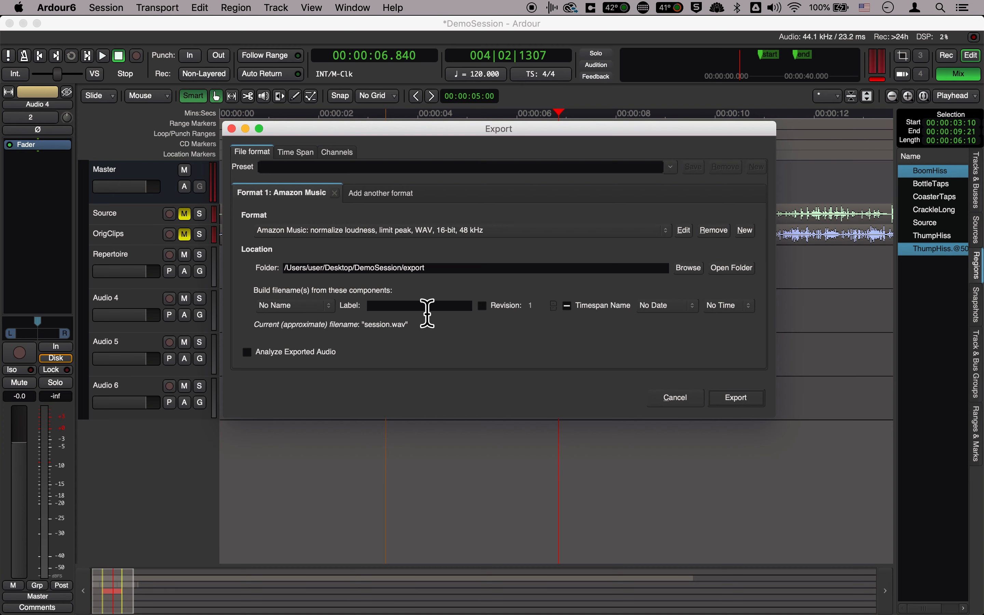
click(345, 294)
text(S)
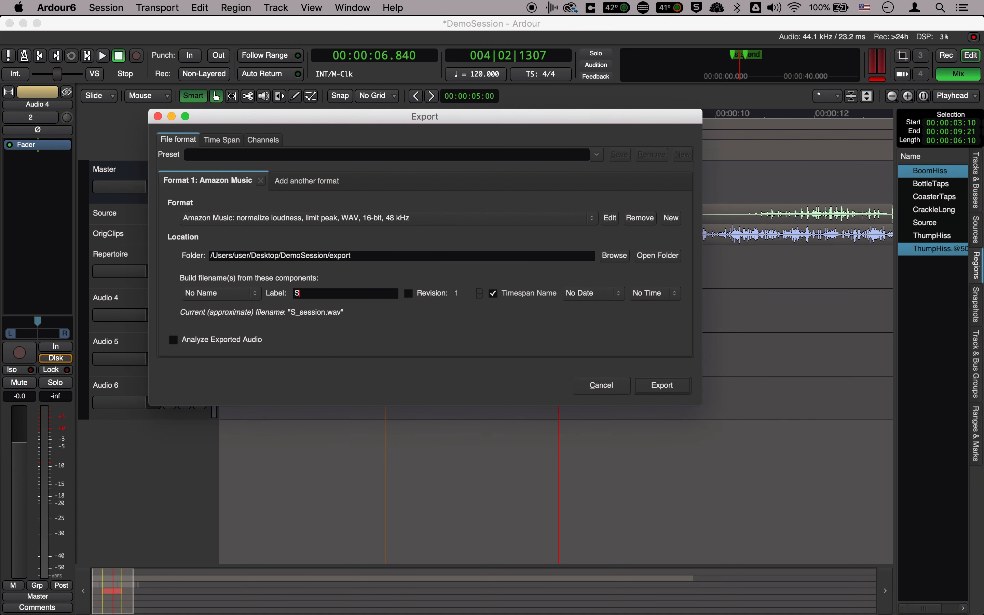
text(hhBoom)
click(500, 299)
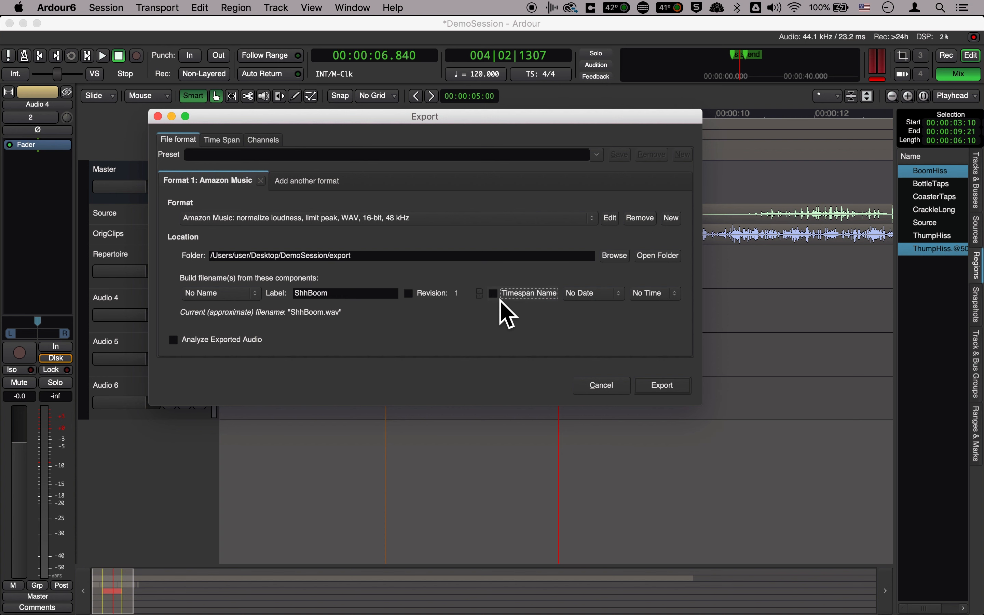
click(638, 387)
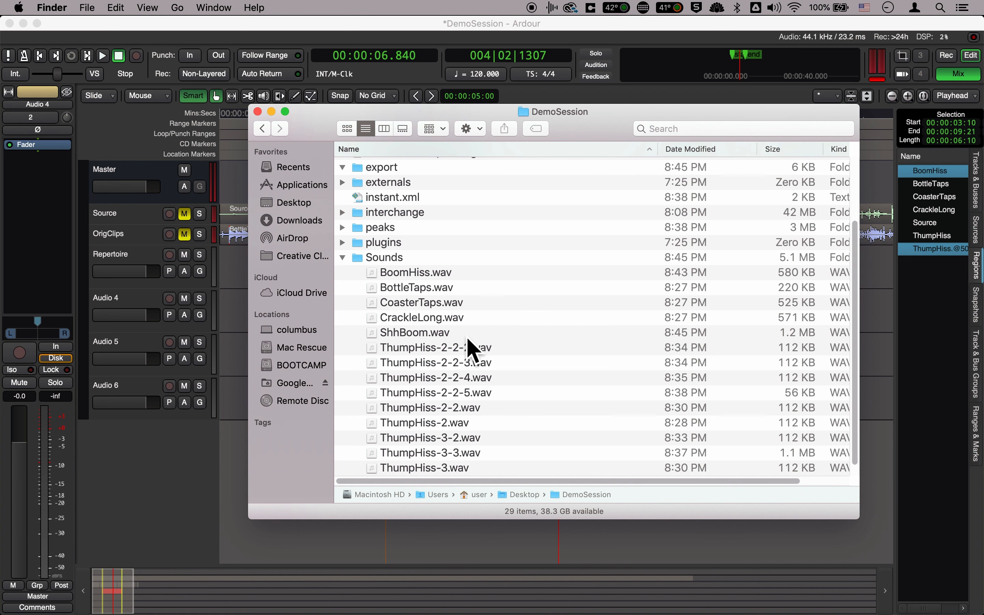
Look through the sound files in the DemoSession folder in Finder, then return to Ardour and view the full length of the Source recording
key(super+Tab)
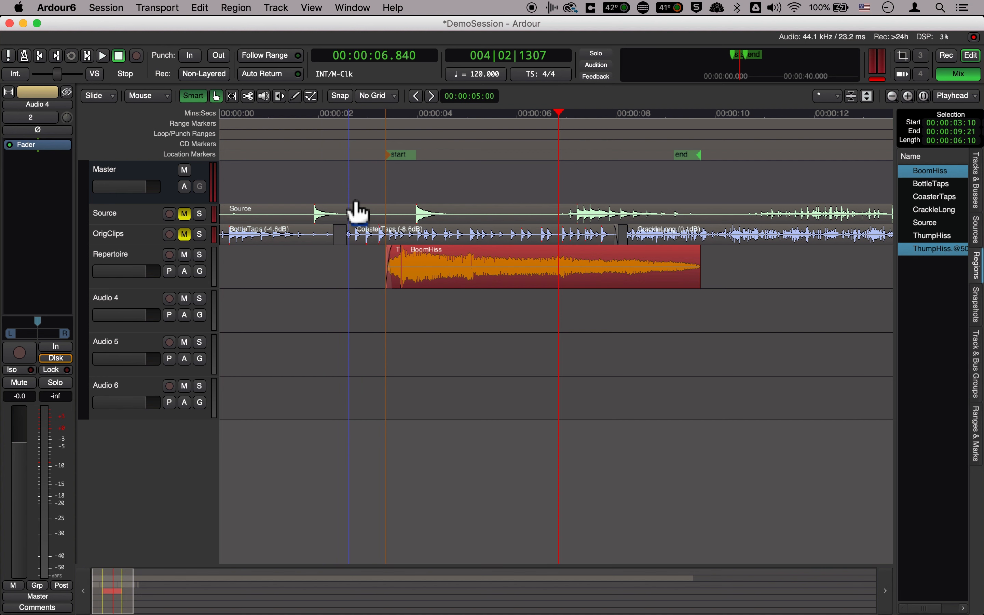
key(super+Tab)
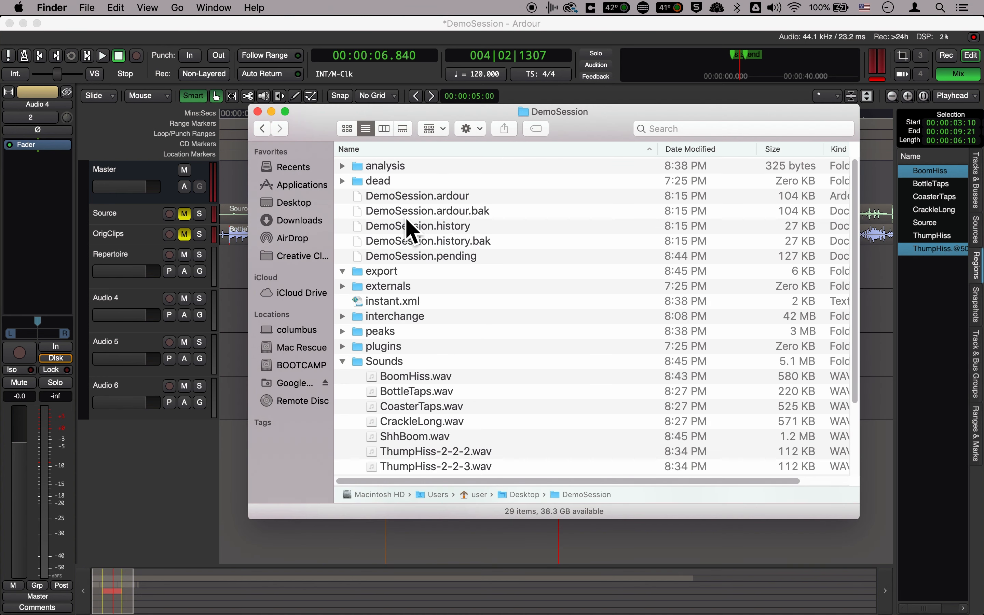
scroll(428, 240, down, 3)
scroll(445, 248, up, 3)
key(super+Tab)
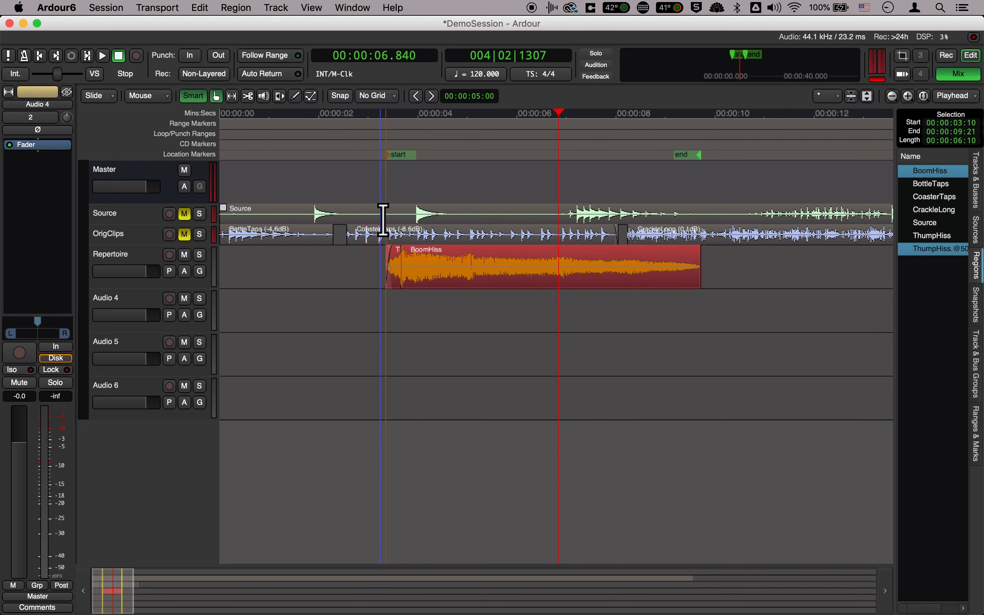
scroll(339, 218, down, 4)
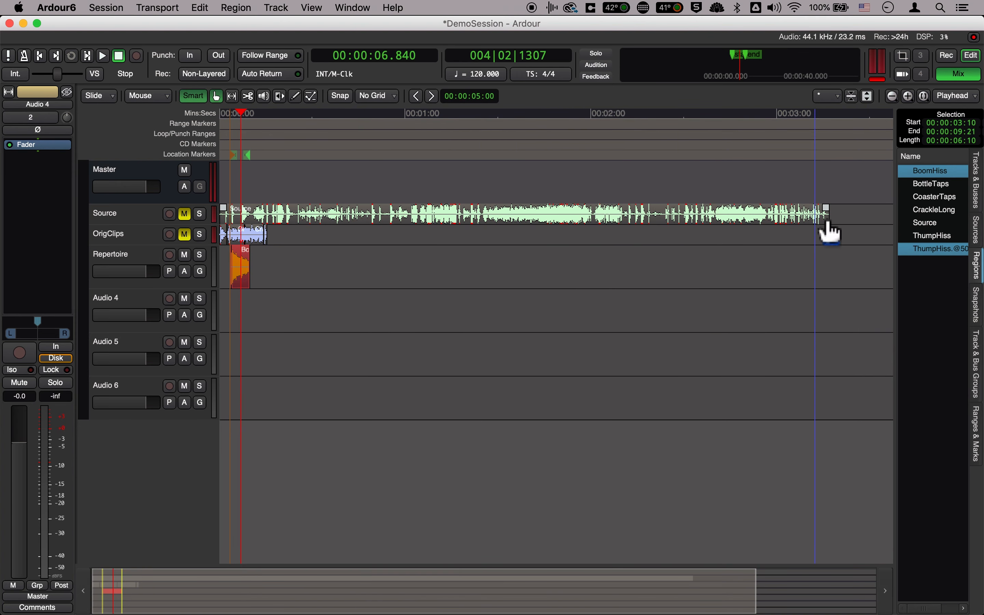